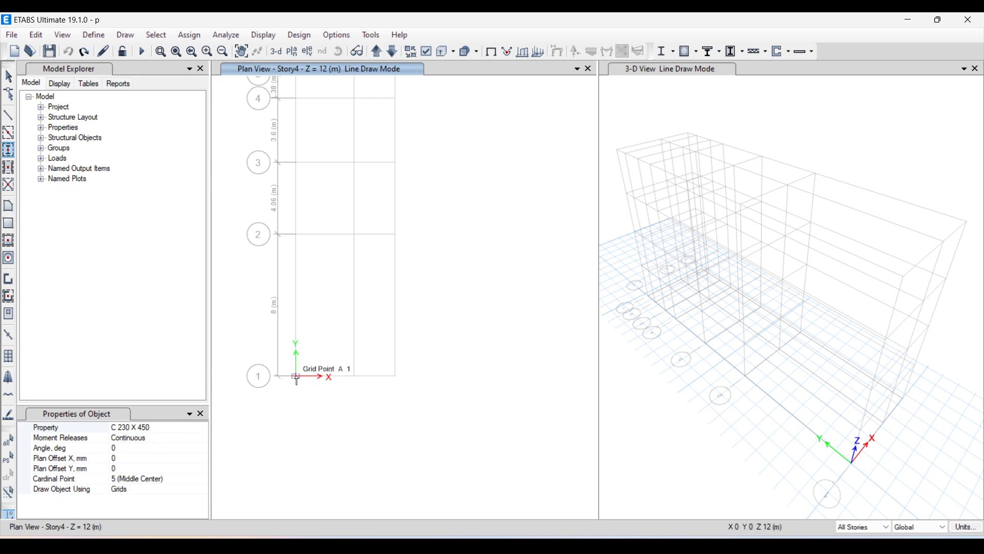
- Place a C 230 X 450 column at grid point A1 with angle 0, and another on grid line 1 at B rotated 90 degrees
{"action": "left_click", "coordinate": [296, 377]}
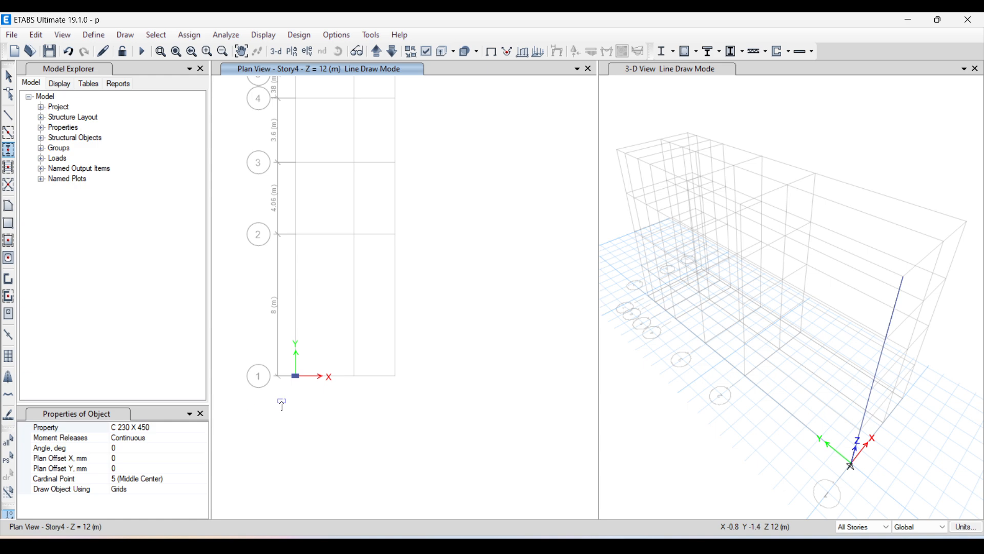
{"action": "scroll", "coordinate": [283, 398], "scroll_direction": "up", "scroll_amount": 3}
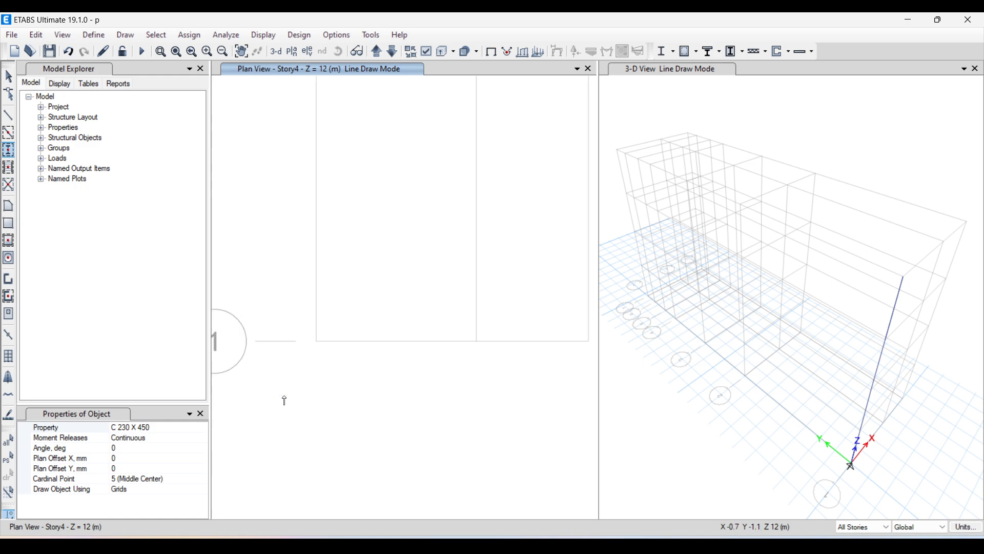
{"action": "left_click", "coordinate": [122, 448]}
{"action": "type", "text": "90"}
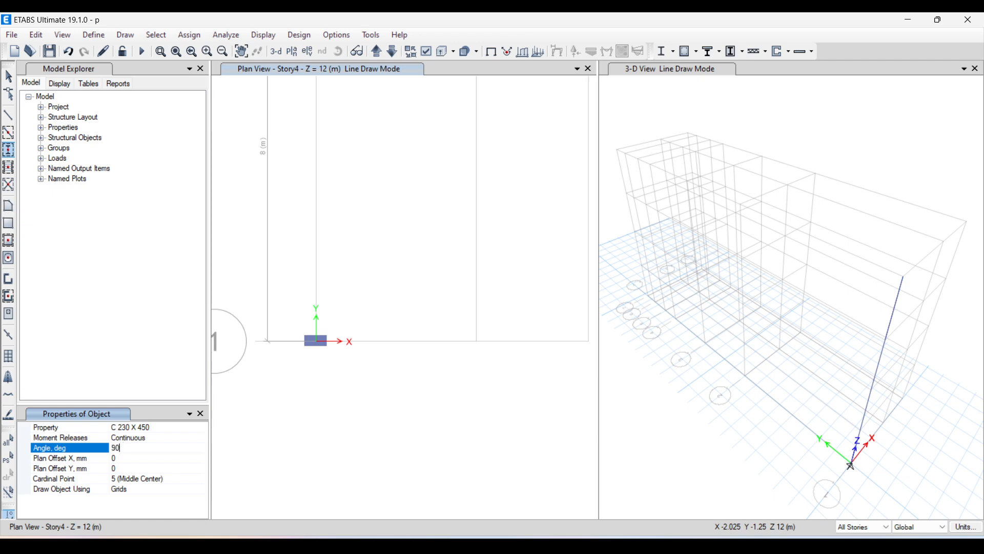
{"action": "left_click", "coordinate": [477, 343]}
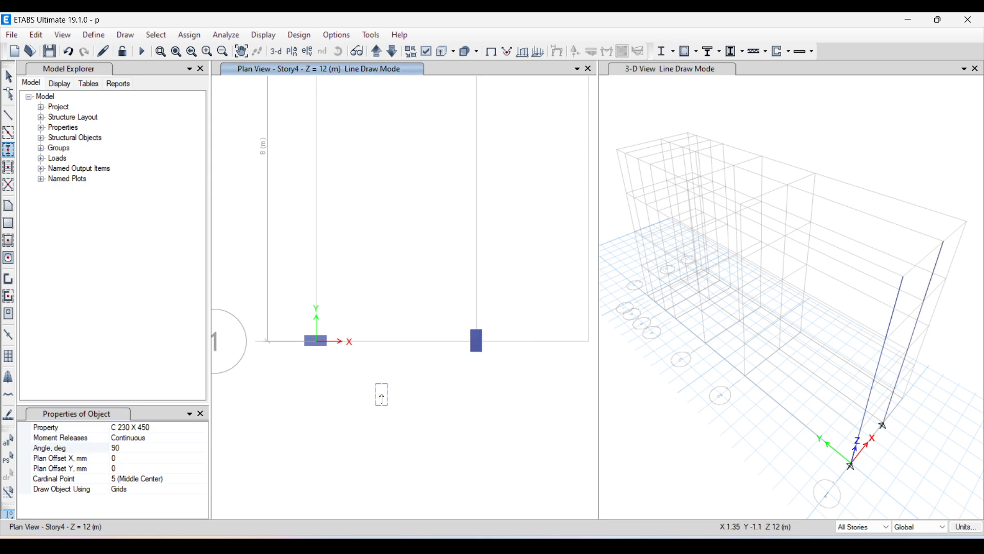
- Place a C 230 X 450 column at grid point D1 with its angle set to 45 degrees
{"action": "left_click", "coordinate": [127, 447]}
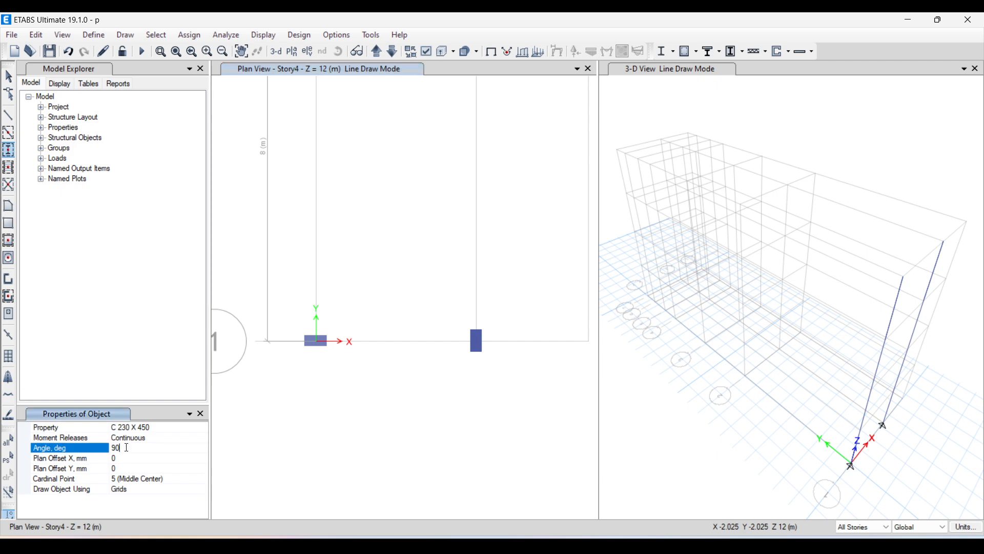
{"action": "key", "text": "BackSpace"}
{"action": "key", "text": "BackSpace"}
{"action": "scroll", "coordinate": [533, 358], "scroll_direction": "down", "scroll_amount": 3}
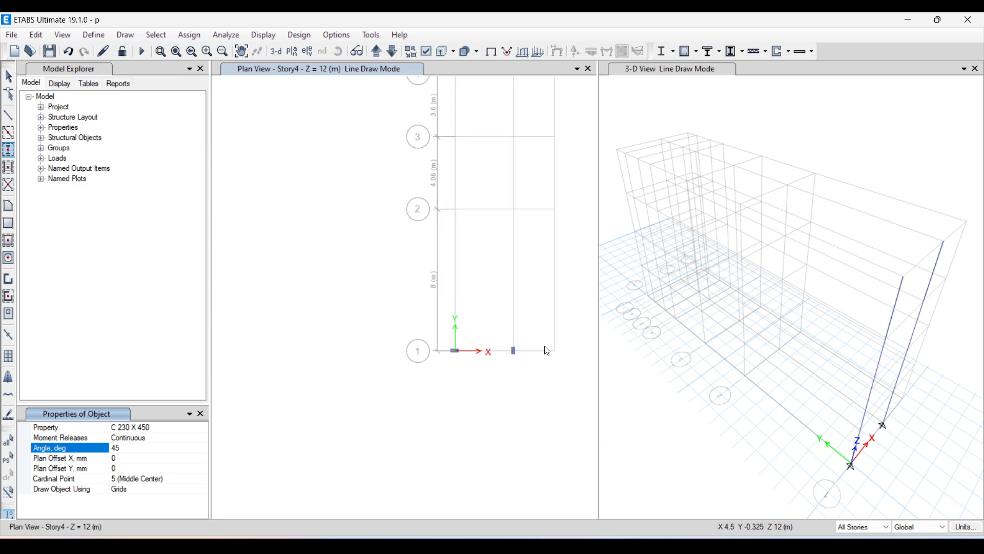
{"action": "scroll", "coordinate": [553, 352], "scroll_direction": "up", "scroll_amount": 5}
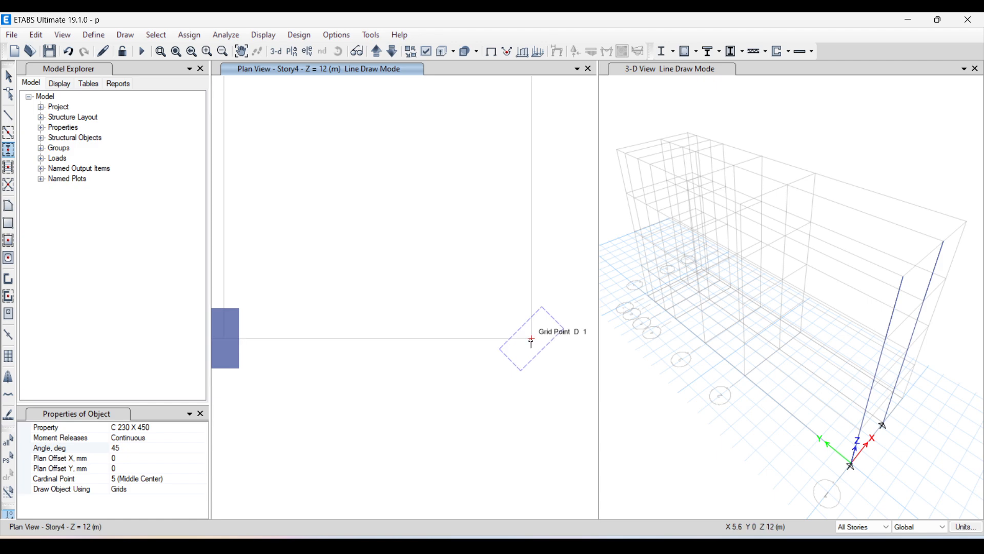
{"action": "left_click", "coordinate": [532, 340]}
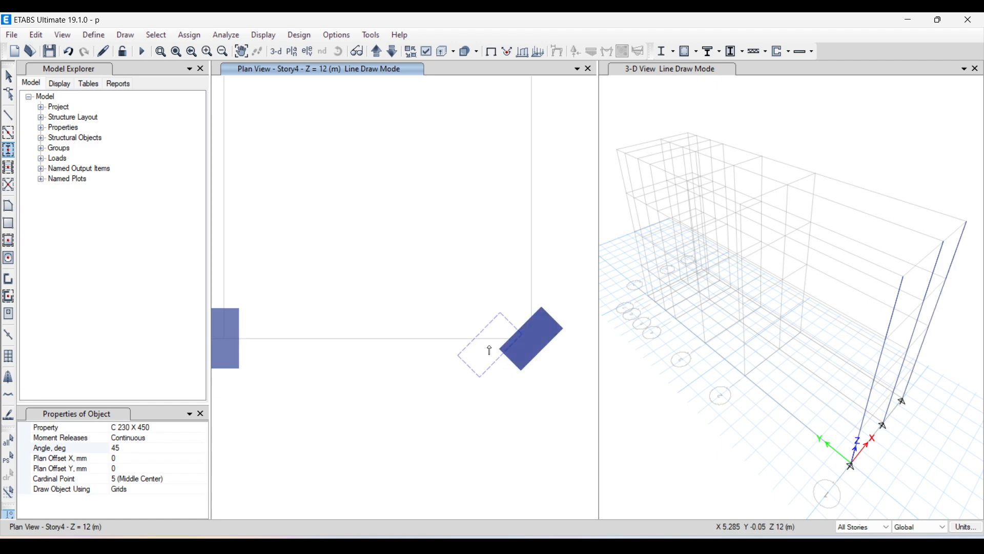
- Set the column angle back to 0 and place a column from grid point A2 with a plan offset X of 1000 mm
{"action": "scroll", "coordinate": [486, 362], "scroll_direction": "down", "scroll_amount": 3}
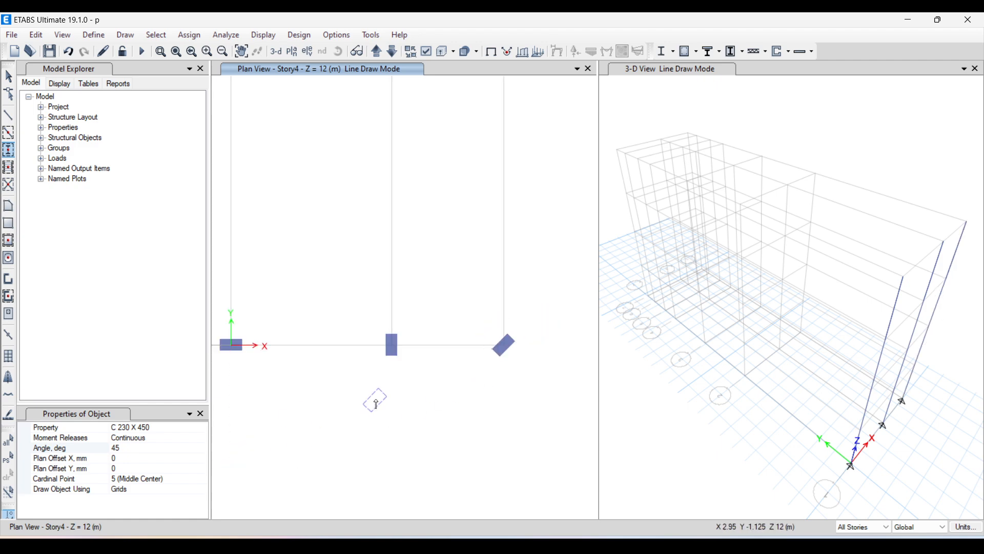
{"action": "scroll", "coordinate": [411, 408], "scroll_direction": "down", "scroll_amount": 3}
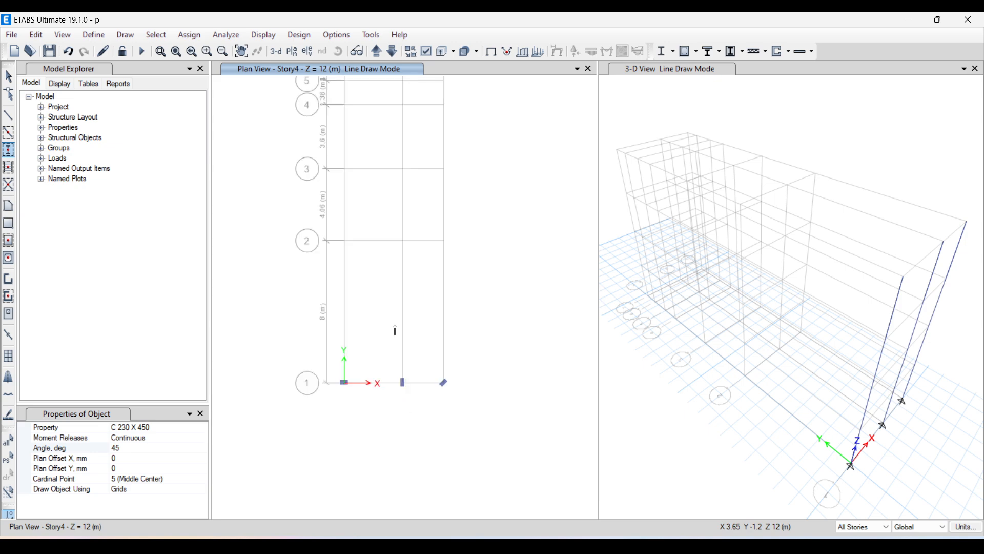
{"action": "left_click", "coordinate": [128, 448]}
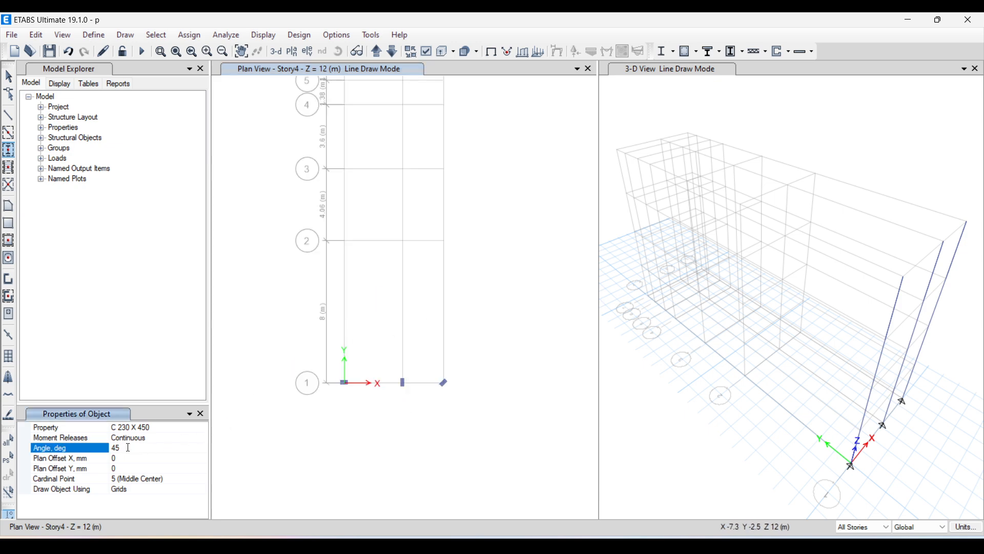
{"action": "key", "text": "BackSpace"}
{"action": "key", "text": "BackSpace"}
{"action": "scroll", "coordinate": [389, 235], "scroll_direction": "up", "scroll_amount": 5}
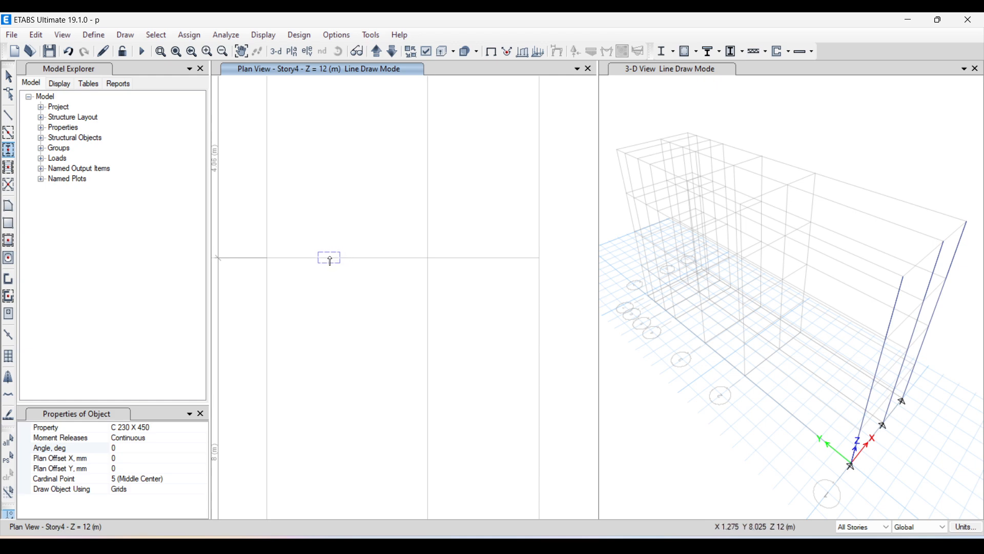
{"action": "left_click", "coordinate": [121, 458]}
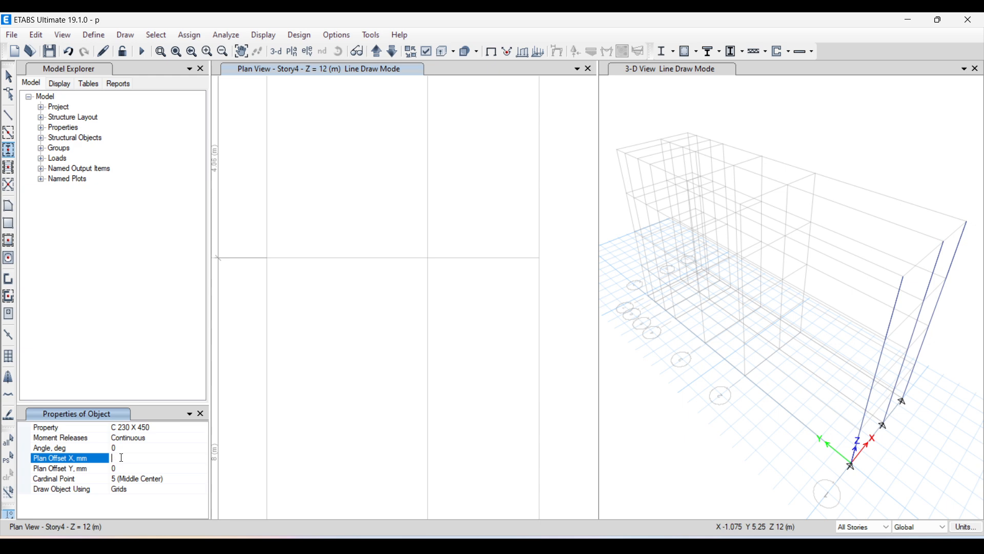
{"action": "type", "text": "1000"}
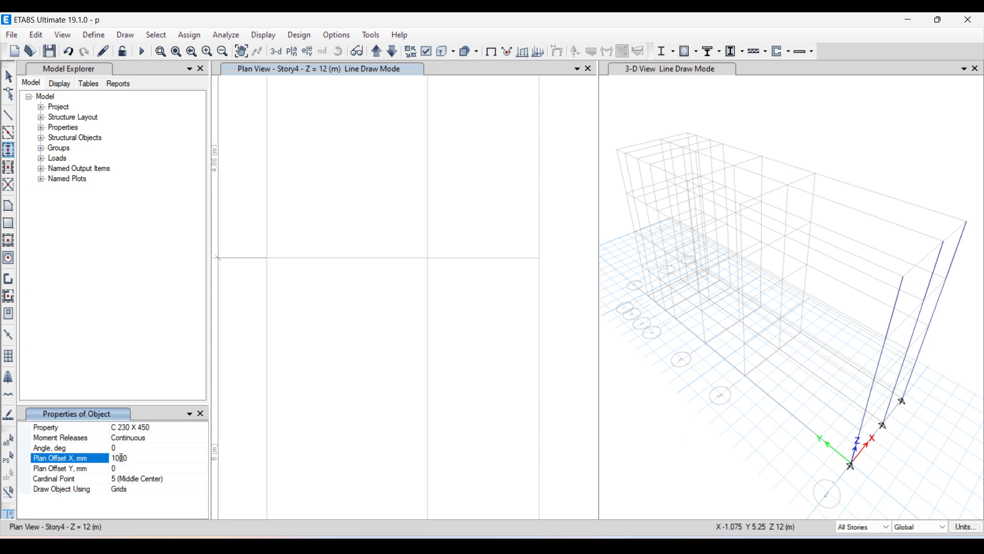
{"action": "left_click", "coordinate": [268, 260]}
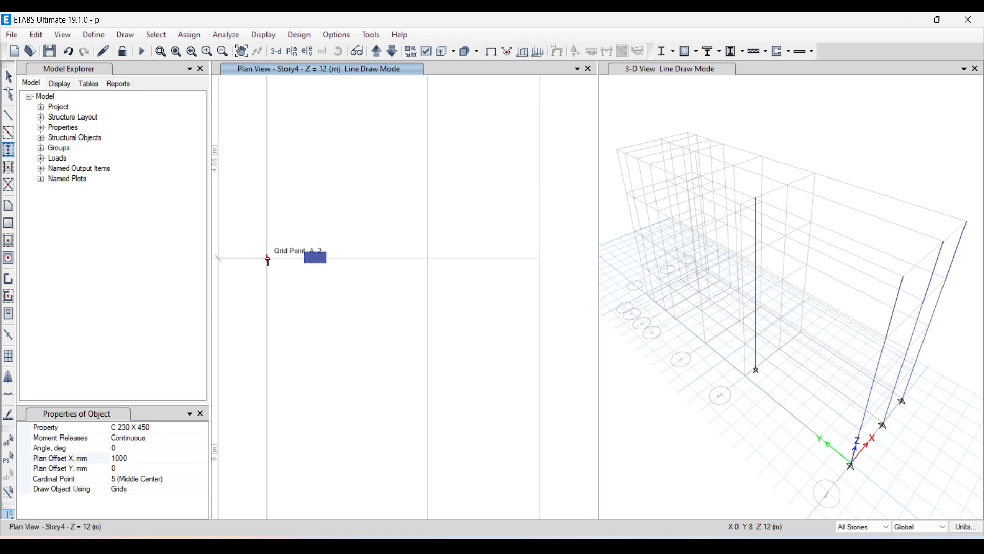
- Place another column from grid point A2 with plan offset X at 0 and plan offset Y at 1500 mm
{"action": "left_click", "coordinate": [132, 456]}
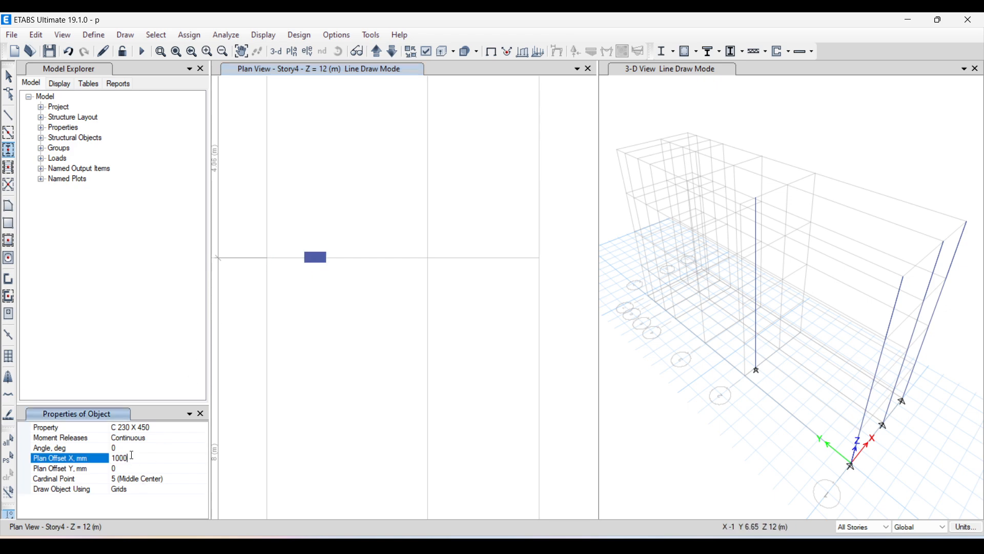
{"action": "key", "text": "BackSpace"}
{"action": "key", "text": "BackSpace"}
{"action": "left_click", "coordinate": [124, 468]}
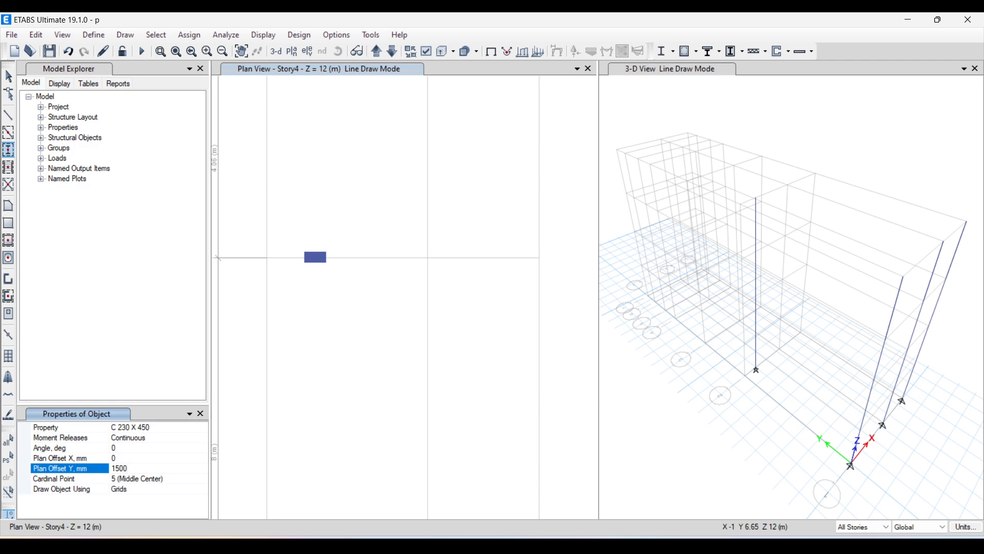
{"action": "left_click", "coordinate": [267, 260]}
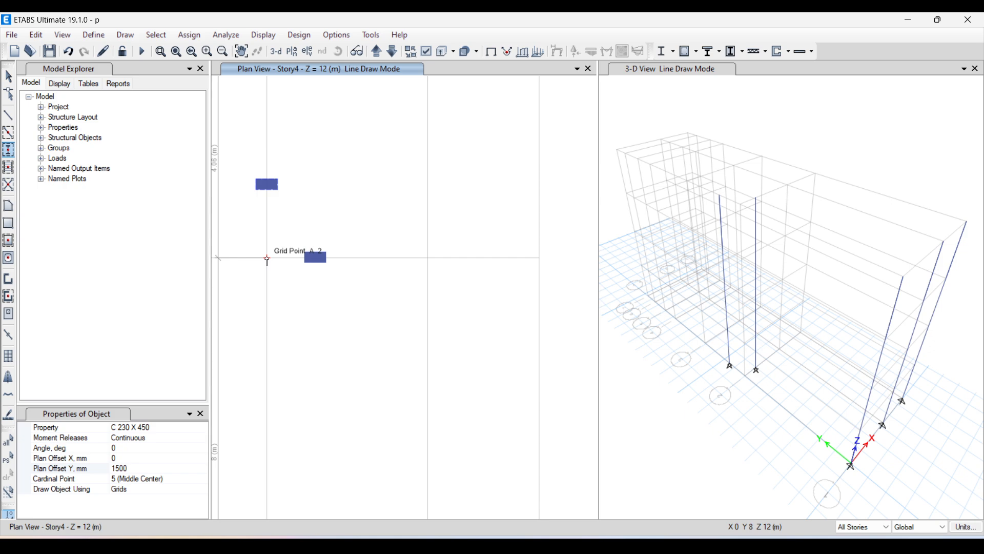
- Set plan offset Y to 0 and place columns at grid points A4, B4, B3 and A3
{"action": "scroll", "coordinate": [267, 260], "scroll_direction": "down", "scroll_amount": 3}
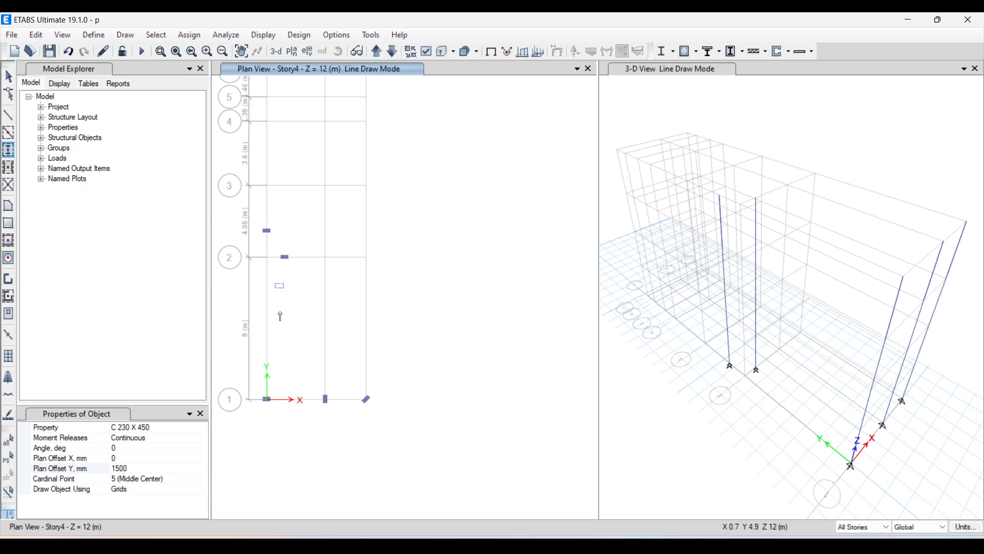
{"action": "left_click", "coordinate": [135, 469]}
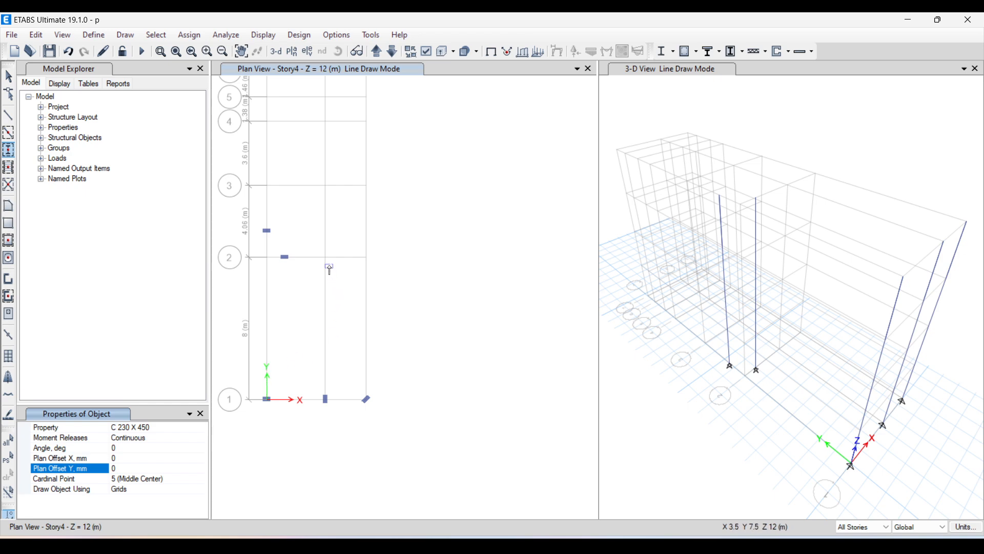
{"action": "scroll", "coordinate": [280, 121], "scroll_direction": "up", "scroll_amount": 3}
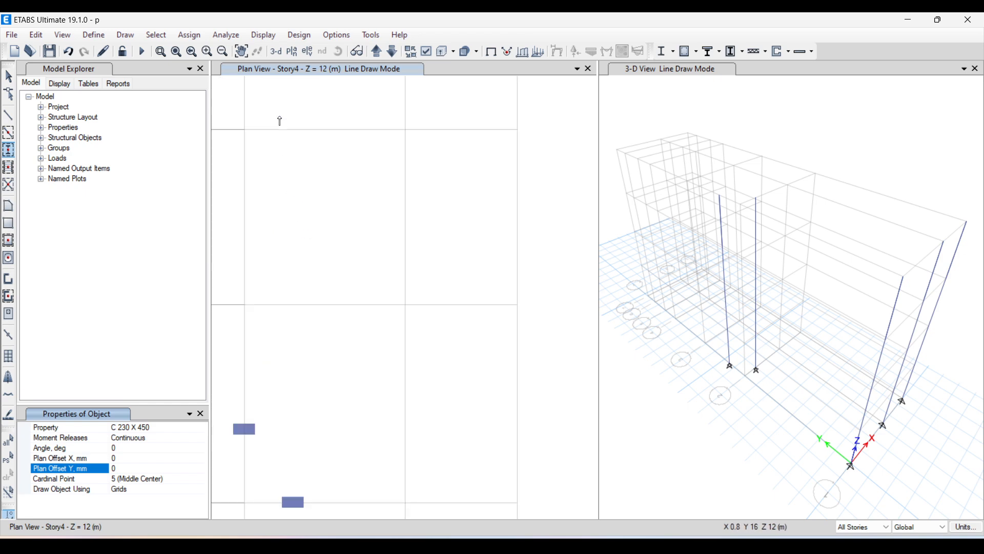
{"action": "left_click", "coordinate": [245, 129]}
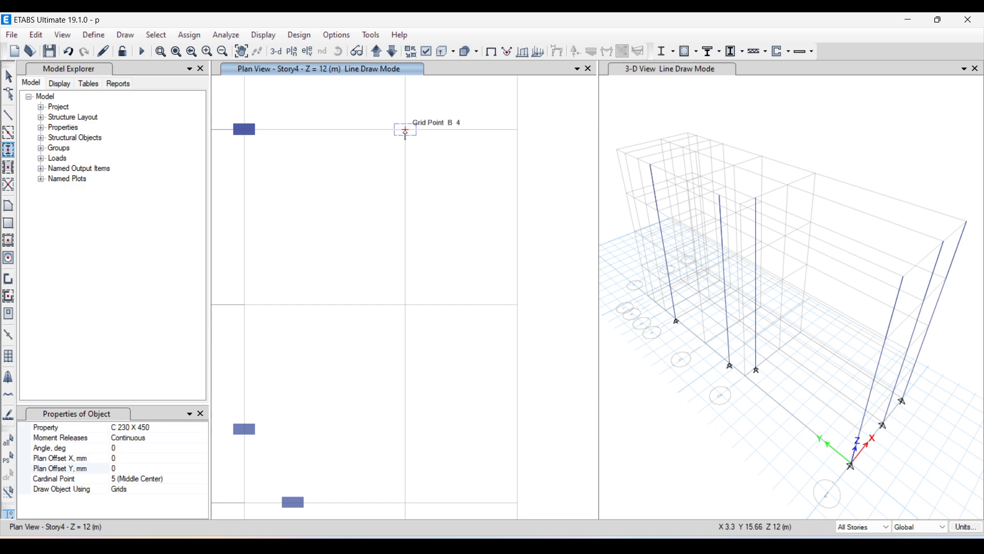
{"action": "left_click", "coordinate": [405, 129]}
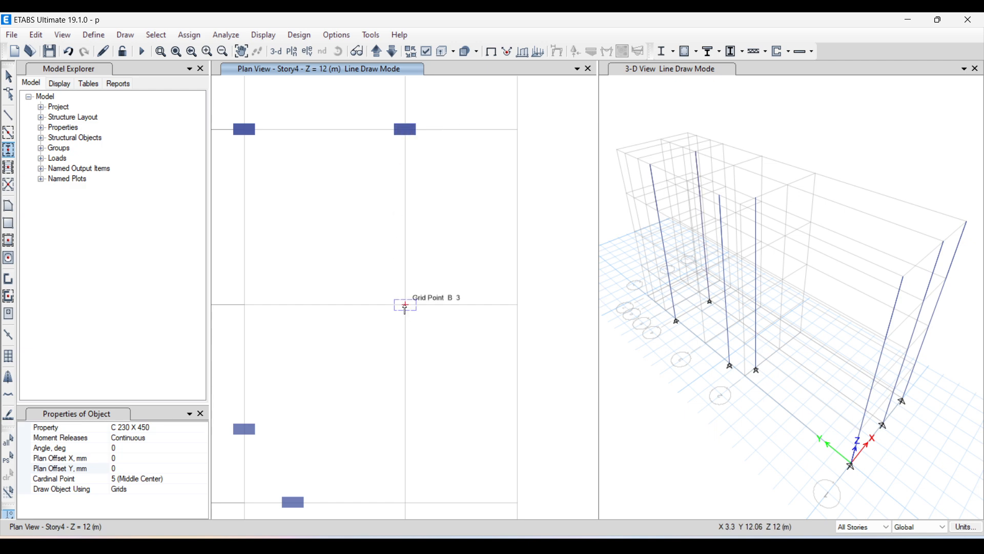
{"action": "left_click", "coordinate": [405, 306]}
{"action": "left_click", "coordinate": [246, 306]}
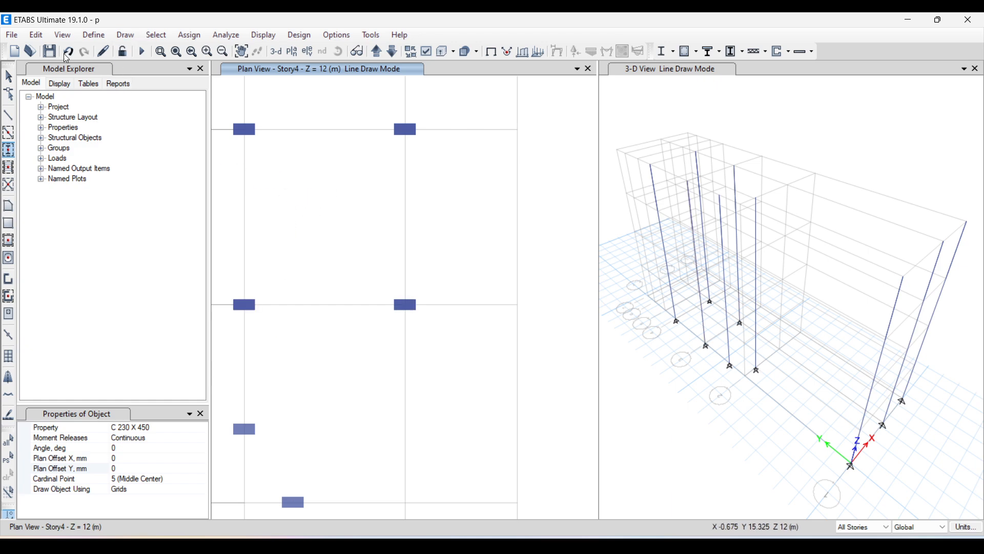
- Draw a straight B 230 X 300 beam from grid point A3 to B3 with a plan offset normal of 2000 mm
{"action": "left_click", "coordinate": [8, 77]}
{"action": "left_click", "coordinate": [125, 35]}
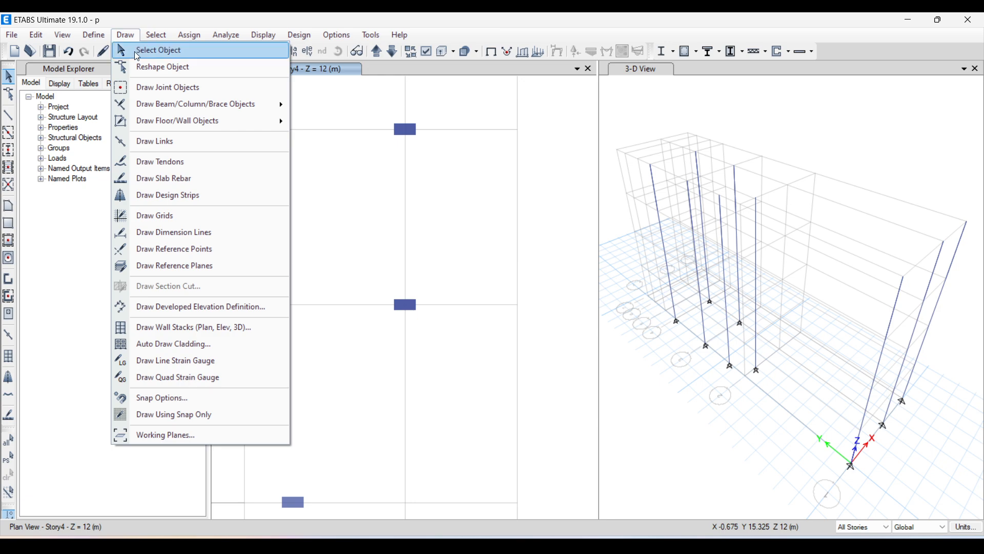
{"action": "mouse_move", "coordinate": [185, 97]}
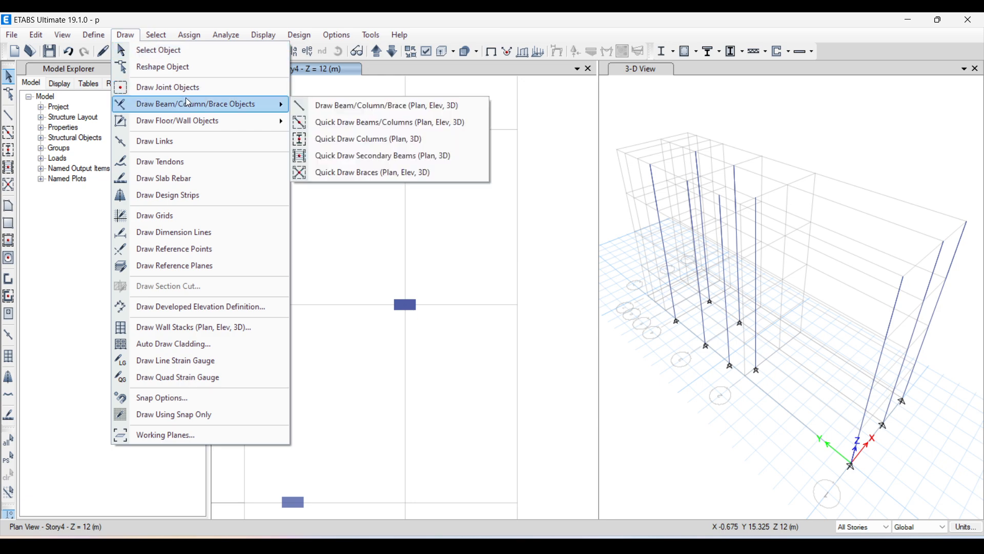
{"action": "left_click", "coordinate": [347, 110]}
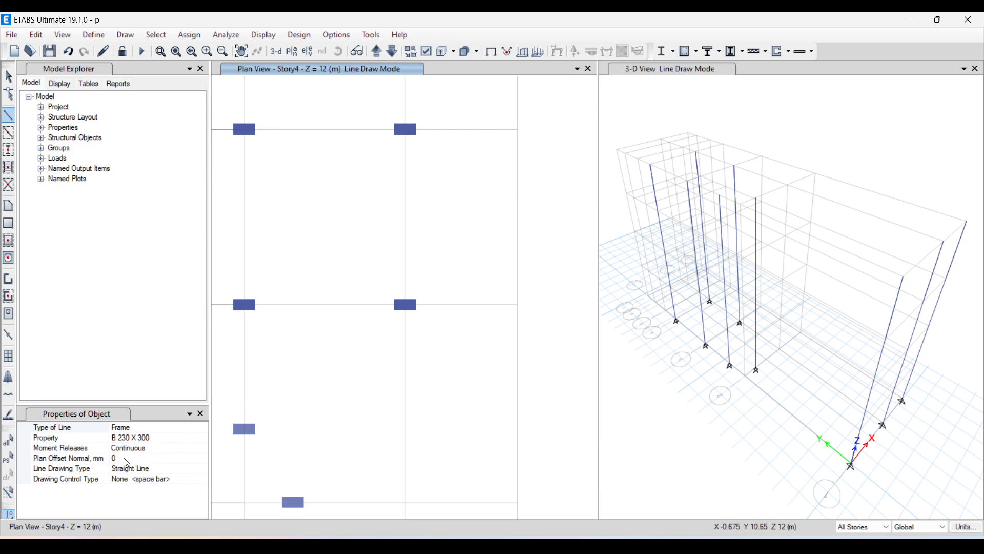
{"action": "left_click", "coordinate": [121, 457]}
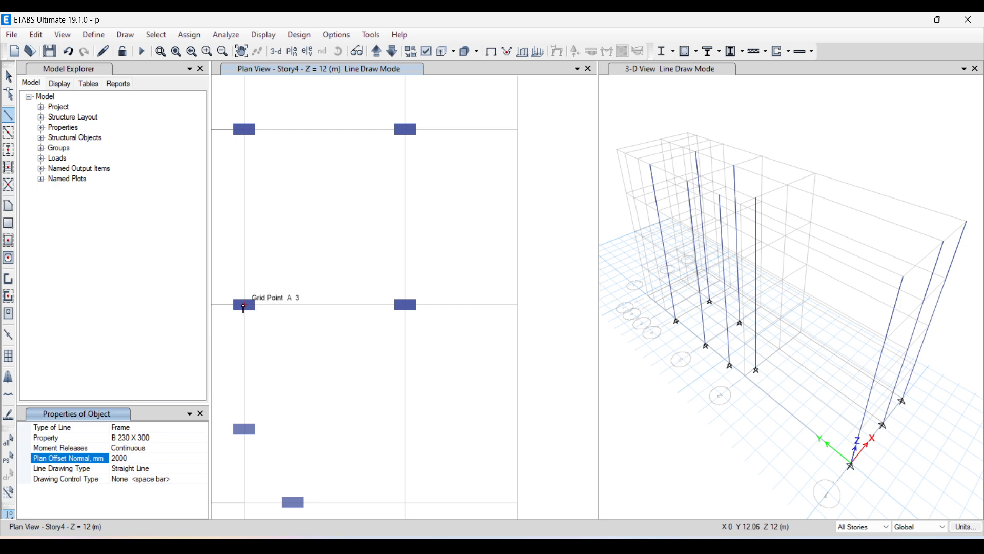
{"action": "left_click", "coordinate": [244, 307]}
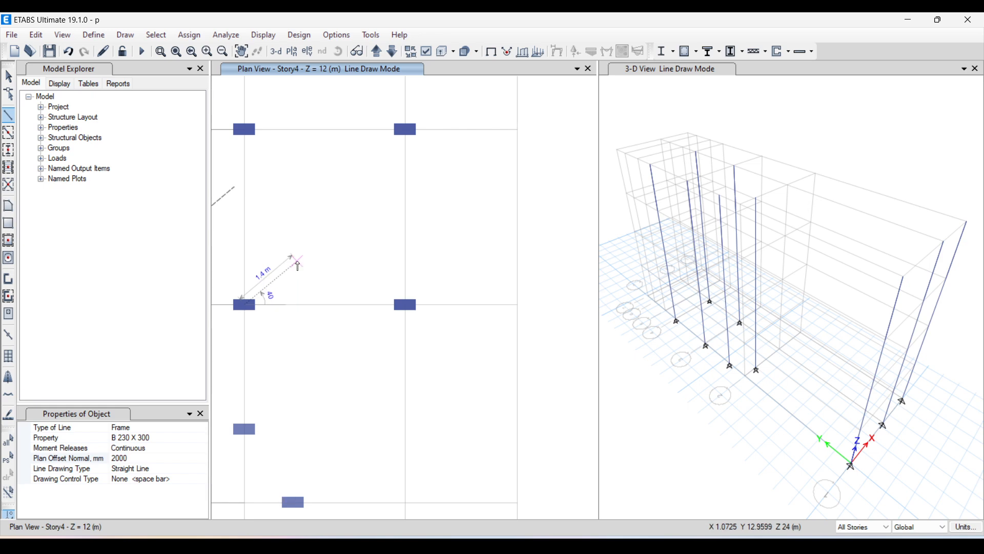
{"action": "scroll", "coordinate": [298, 266], "scroll_direction": "down", "scroll_amount": 5}
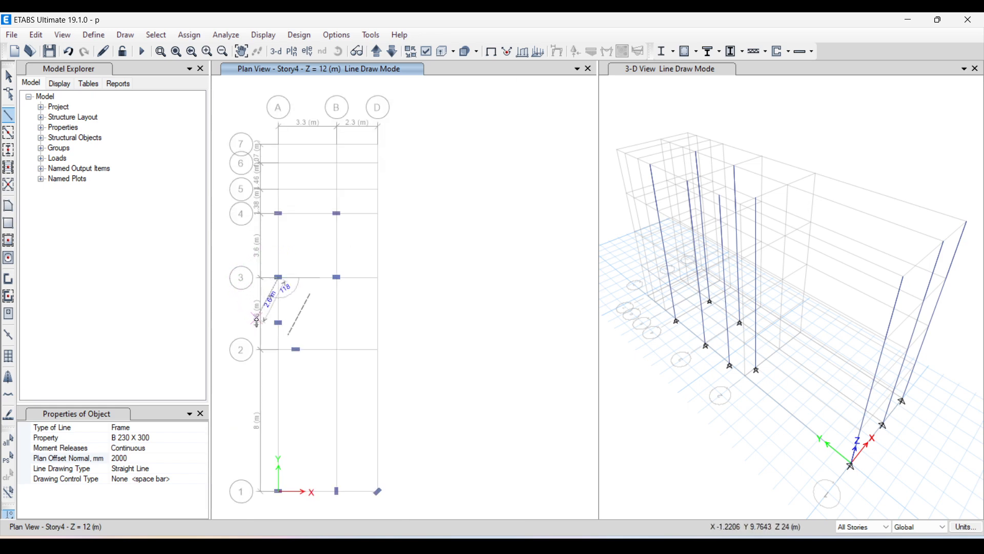
{"action": "left_click", "coordinate": [338, 279]}
{"action": "scroll", "coordinate": [314, 237], "scroll_direction": "up", "scroll_amount": 3}
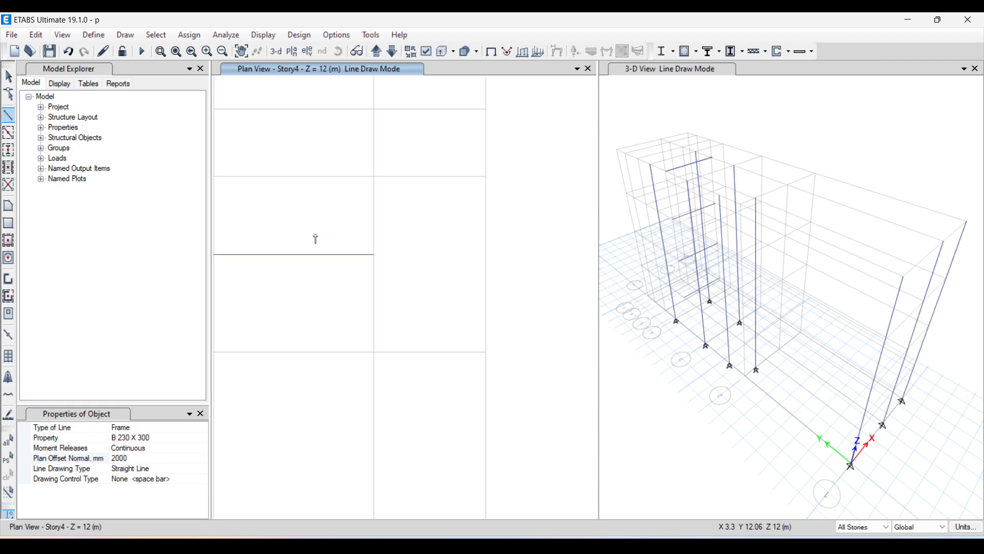
{"action": "scroll", "coordinate": [312, 248], "scroll_direction": "down", "scroll_amount": 3}
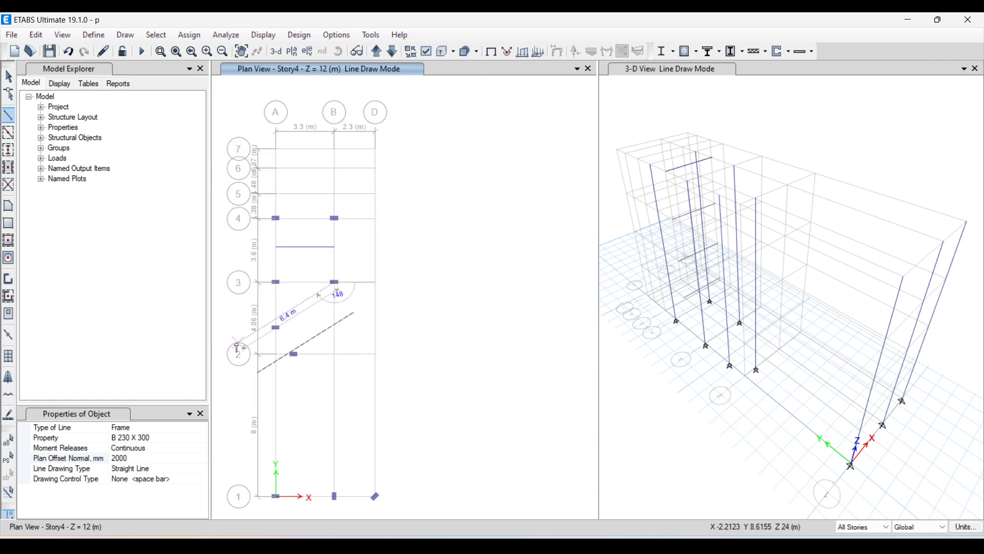
{"action": "right_click", "coordinate": [375, 262]}
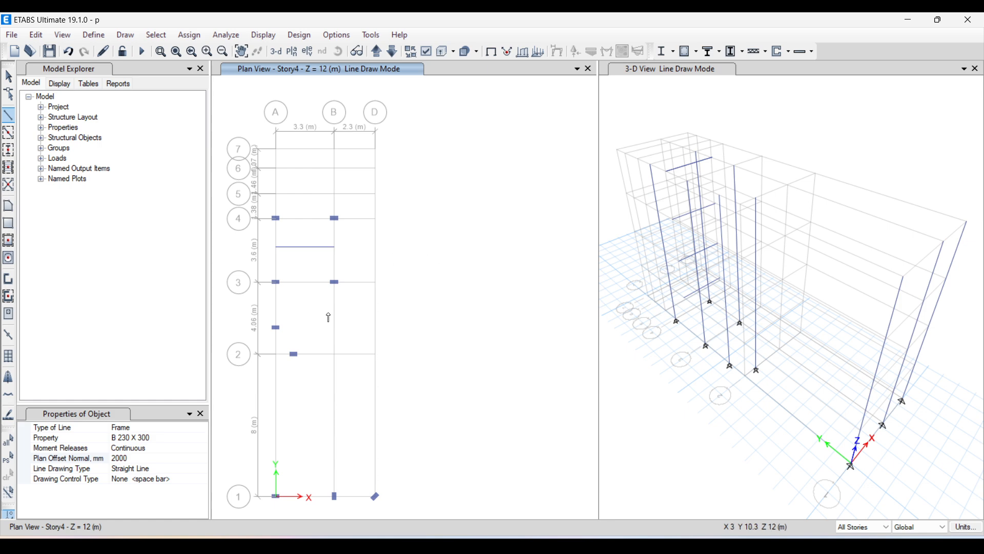
- Set the plan offset normal to 0 and try to draw a beam parallel to Y from grid point B2
{"action": "left_click", "coordinate": [139, 458]}
{"action": "key", "text": "BackSpace"}
{"action": "key", "text": "BackSpace"}
{"action": "key", "text": "BackSpace"}
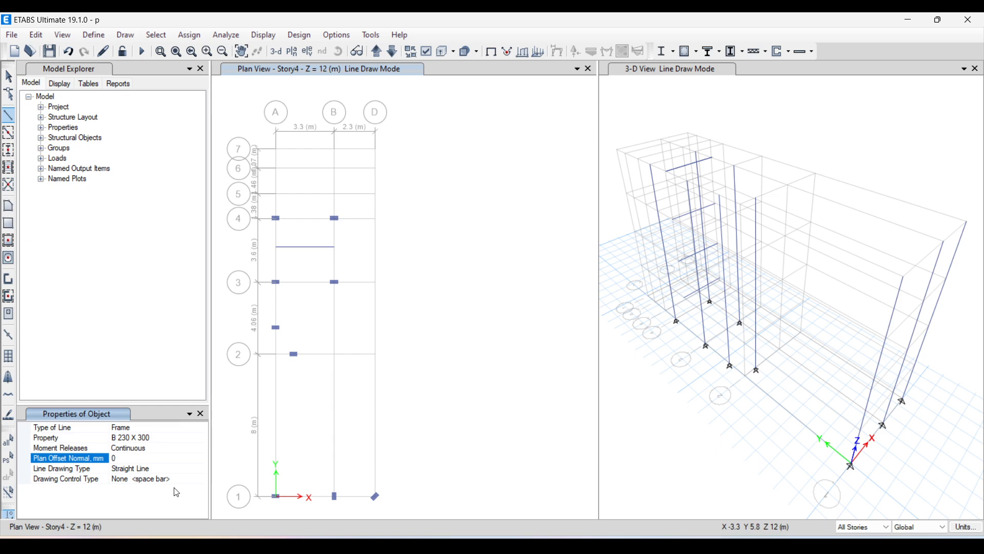
{"action": "left_click", "coordinate": [187, 480]}
{"action": "left_click", "coordinate": [203, 480]}
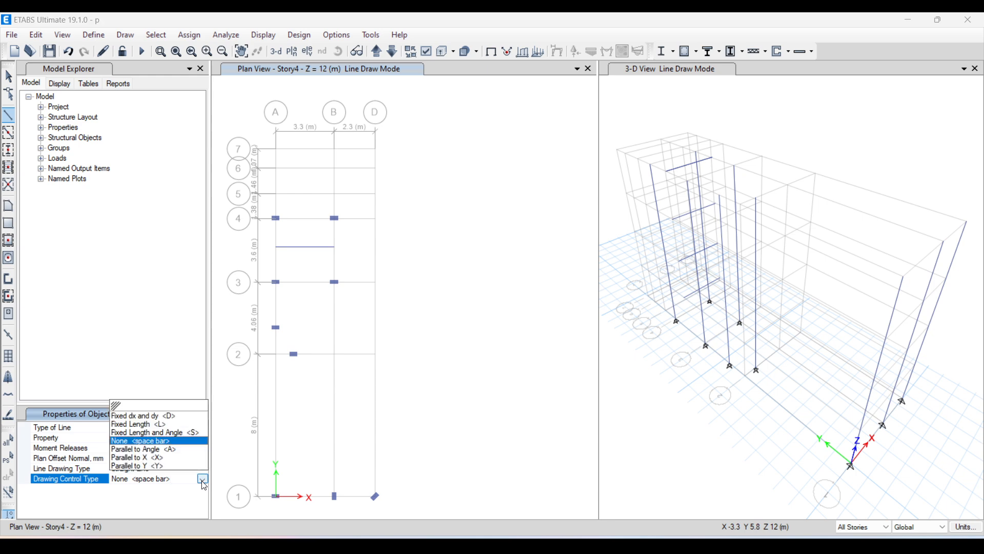
{"action": "left_click", "coordinate": [150, 466]}
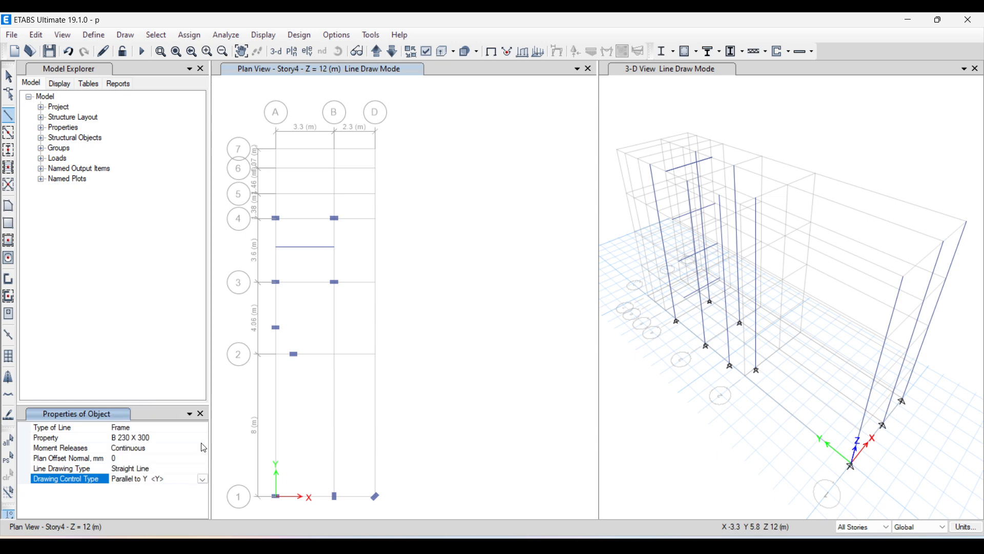
{"action": "left_click", "coordinate": [336, 355]}
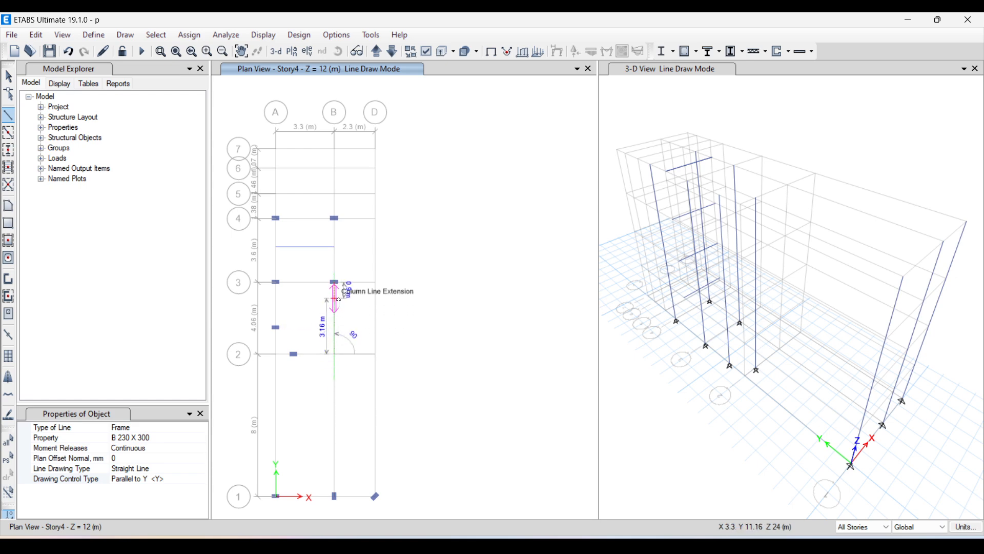
- Set the plan offset normal to 1000 mm for the beam at grid point B2 and reset the drawing control type to None
{"action": "left_click", "coordinate": [123, 458]}
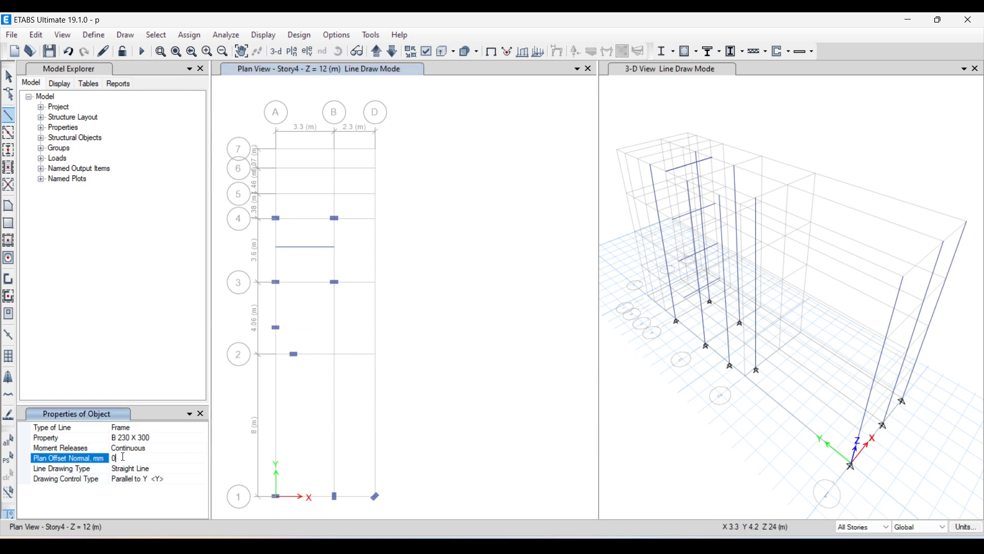
{"action": "type", "text": "1000"}
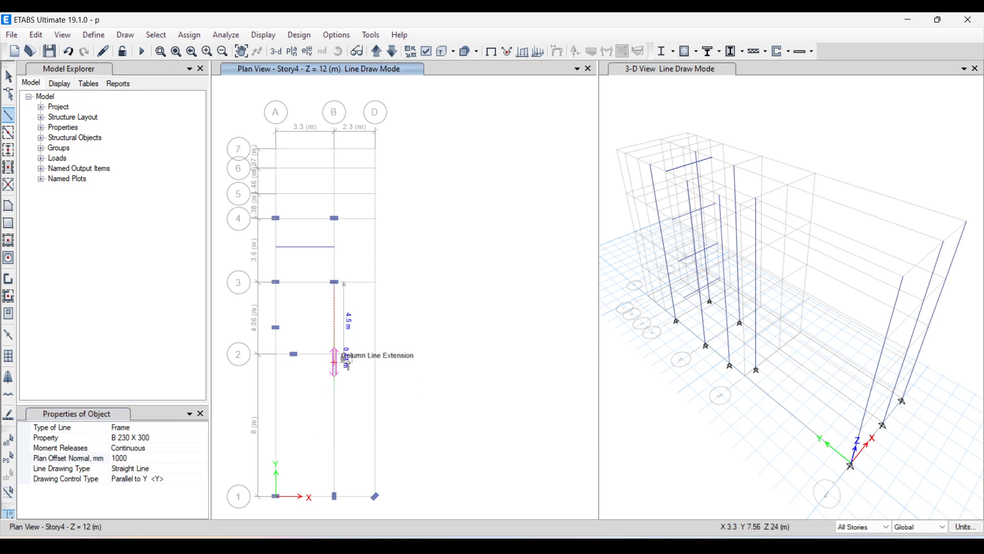
{"action": "scroll", "coordinate": [338, 357], "scroll_direction": "up", "scroll_amount": 5}
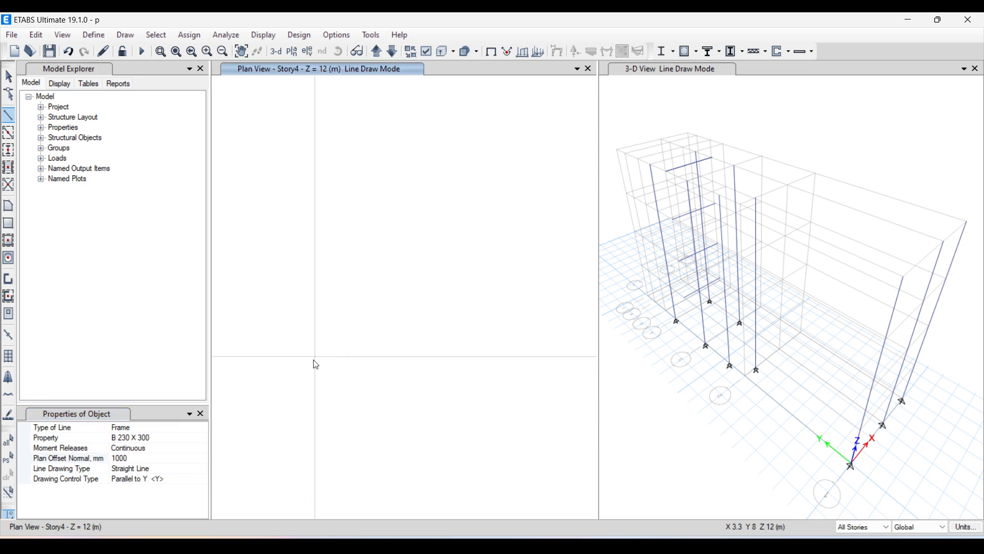
{"action": "key", "text": "space"}
{"action": "scroll", "coordinate": [323, 362], "scroll_direction": "down", "scroll_amount": 3}
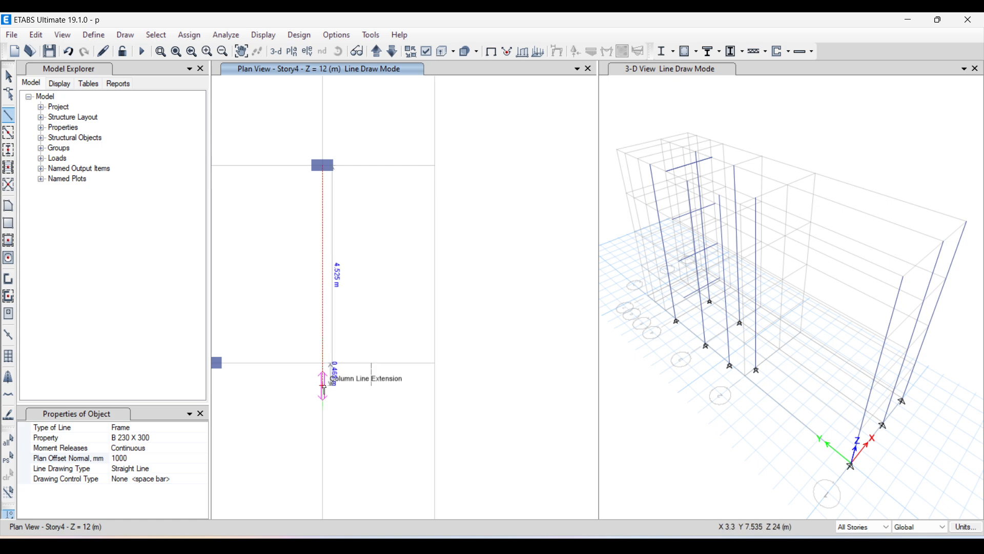
- Try again to draw a beam from grid point B2 with the drawing control Parallel to Y
{"action": "left_click", "coordinate": [186, 483]}
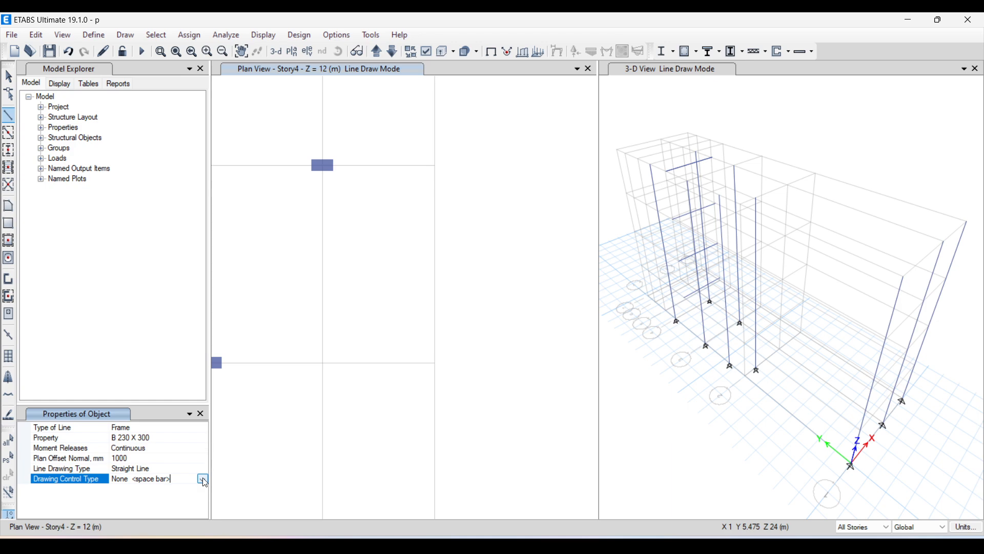
{"action": "left_click", "coordinate": [204, 480]}
{"action": "left_click", "coordinate": [151, 465]}
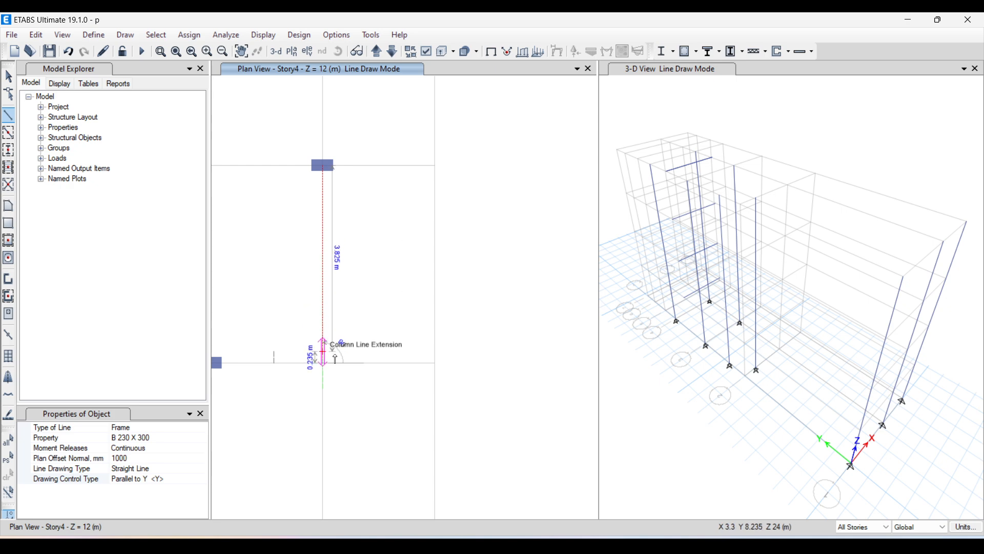
{"action": "scroll", "coordinate": [331, 431], "scroll_direction": "down", "scroll_amount": 4}
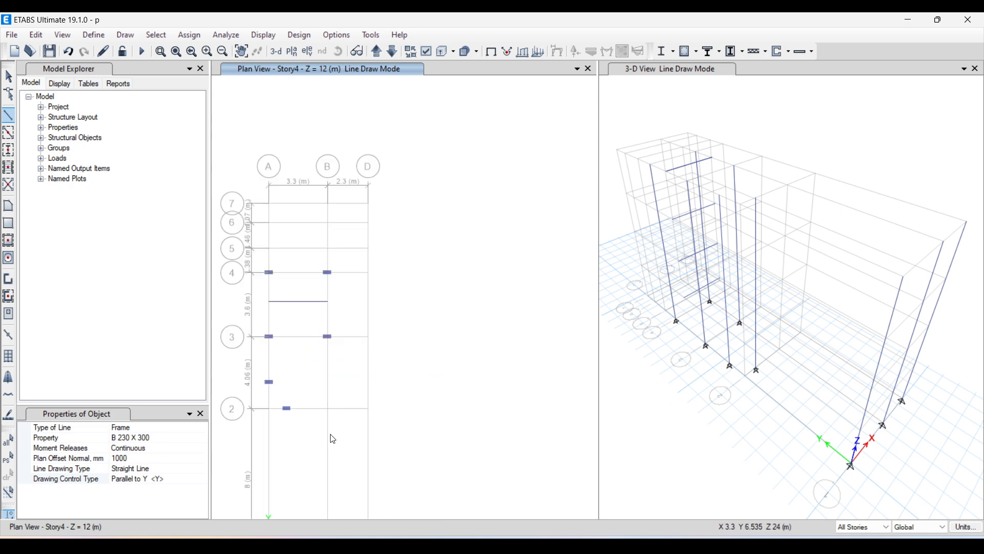
{"action": "scroll", "coordinate": [334, 440], "scroll_direction": "up", "scroll_amount": 3}
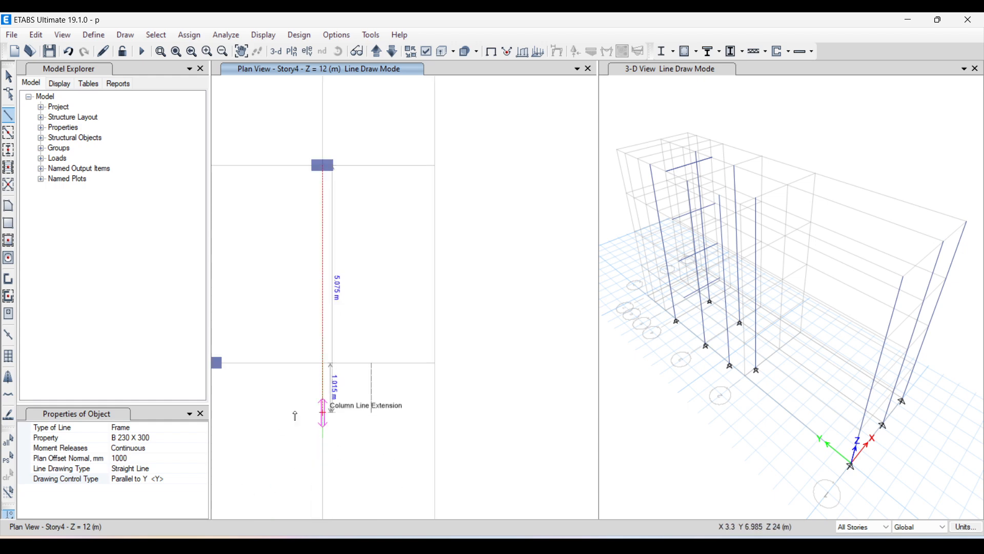
{"action": "key", "text": "space"}
- Draw a beam from grid point B2 to D2 with the drawing control Parallel to X and the 1000 mm plan offset
{"action": "left_click", "coordinate": [192, 480]}
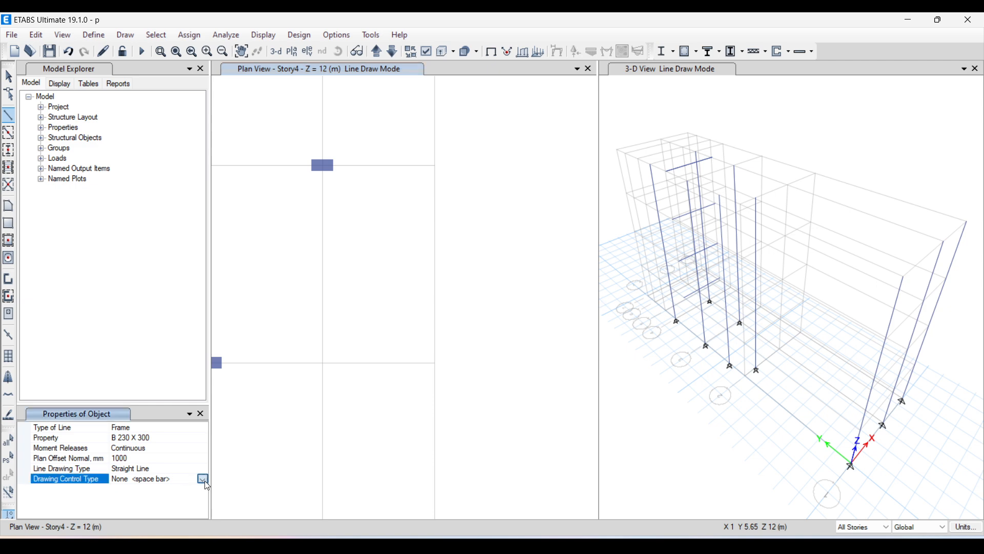
{"action": "left_click", "coordinate": [203, 480]}
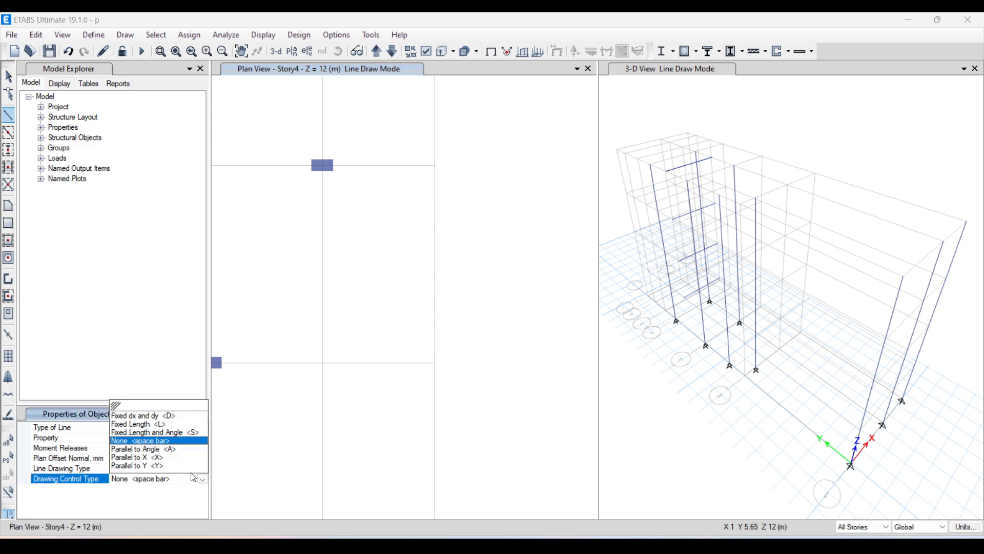
{"action": "left_click", "coordinate": [148, 459]}
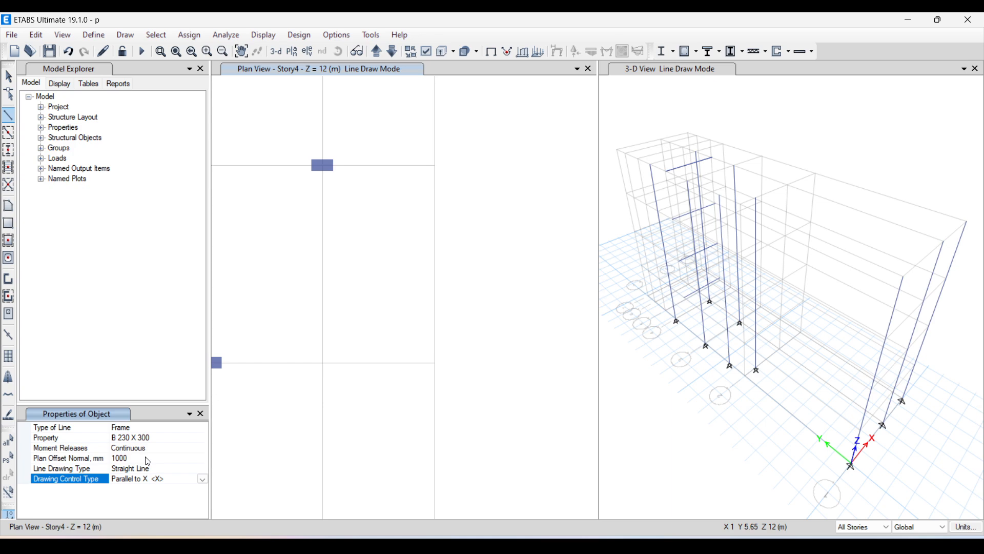
{"action": "left_click", "coordinate": [323, 365]}
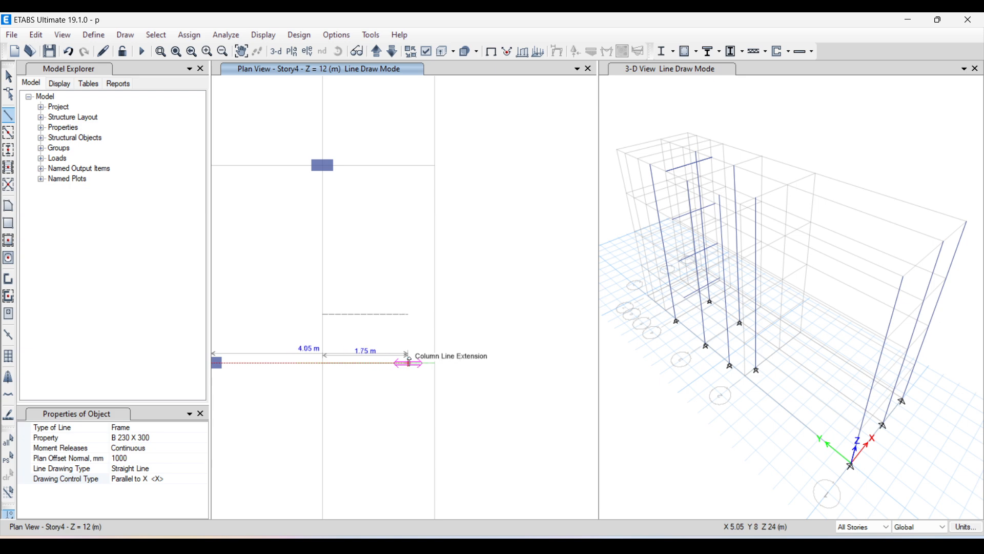
{"action": "scroll", "coordinate": [411, 361], "scroll_direction": "down", "scroll_amount": 3}
{"action": "scroll", "coordinate": [412, 361], "scroll_direction": "up", "scroll_amount": 3}
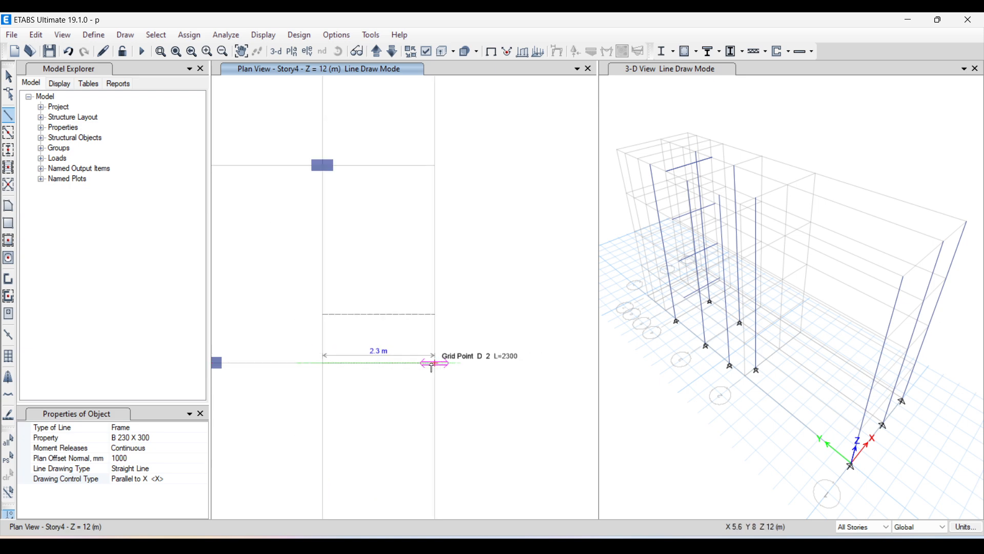
{"action": "left_click", "coordinate": [435, 363]}
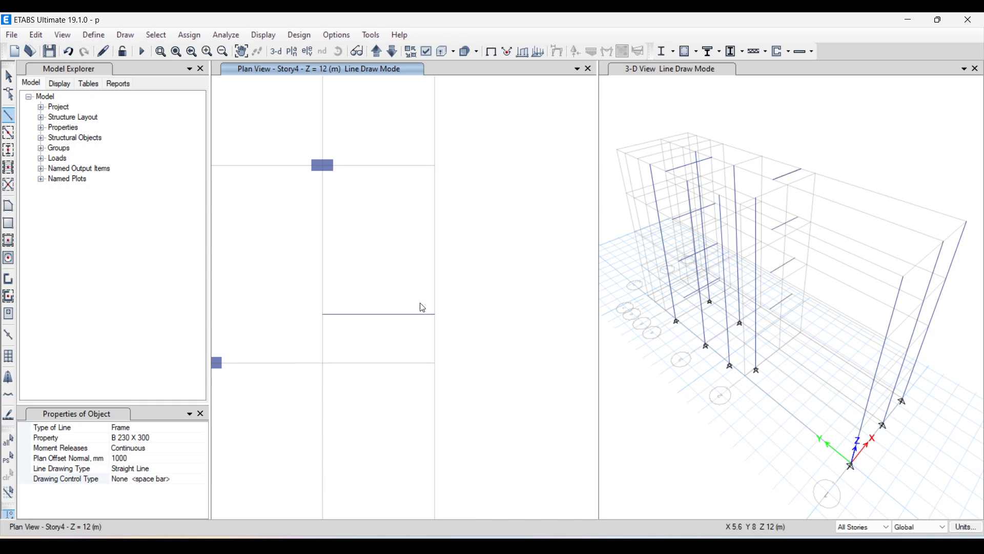
{"action": "right_click", "coordinate": [470, 339]}
- Draw a beam from grid point B2 with the drawing control Parallel to Angle at 65 degrees and plan offset normal 0
{"action": "left_click", "coordinate": [175, 482]}
{"action": "left_click", "coordinate": [203, 479]}
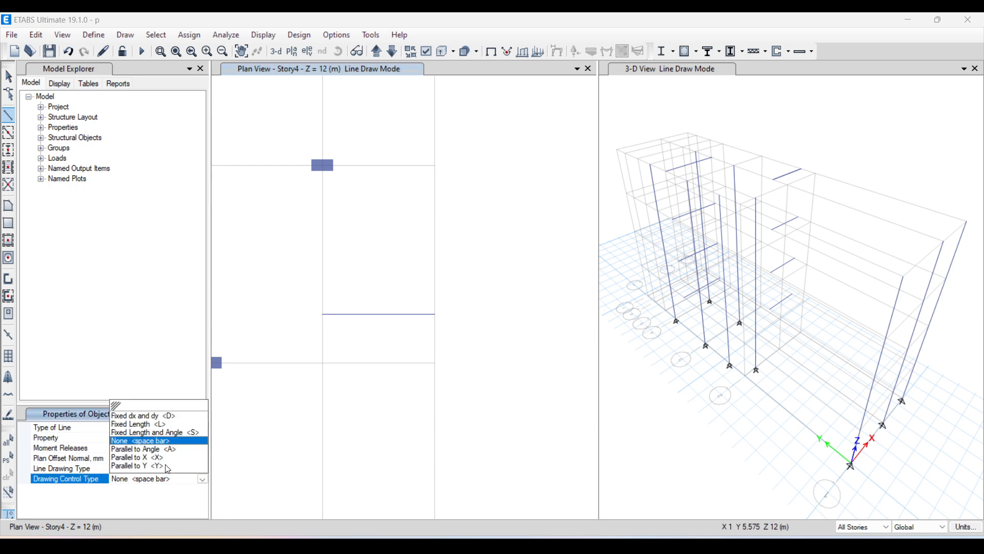
{"action": "left_click", "coordinate": [158, 450]}
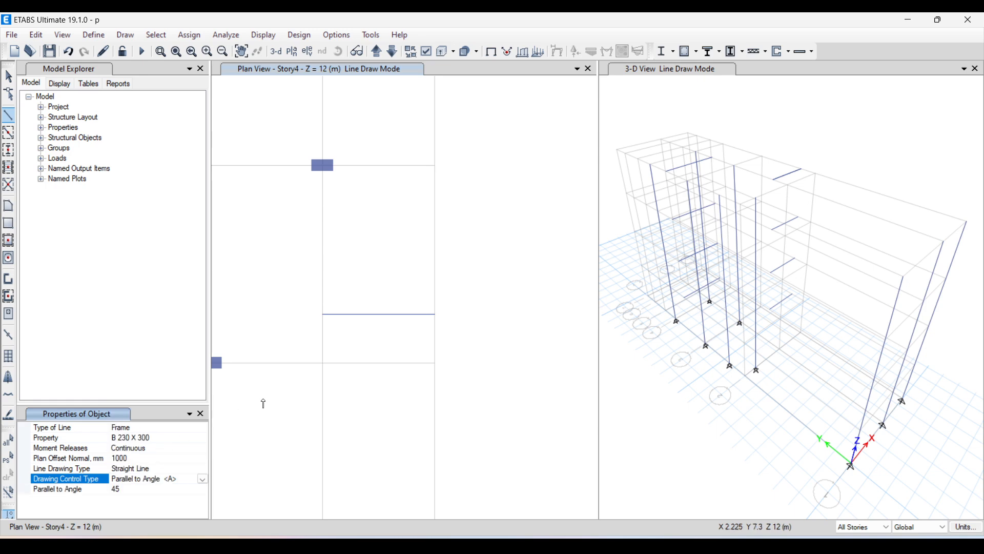
{"action": "left_click", "coordinate": [128, 491]}
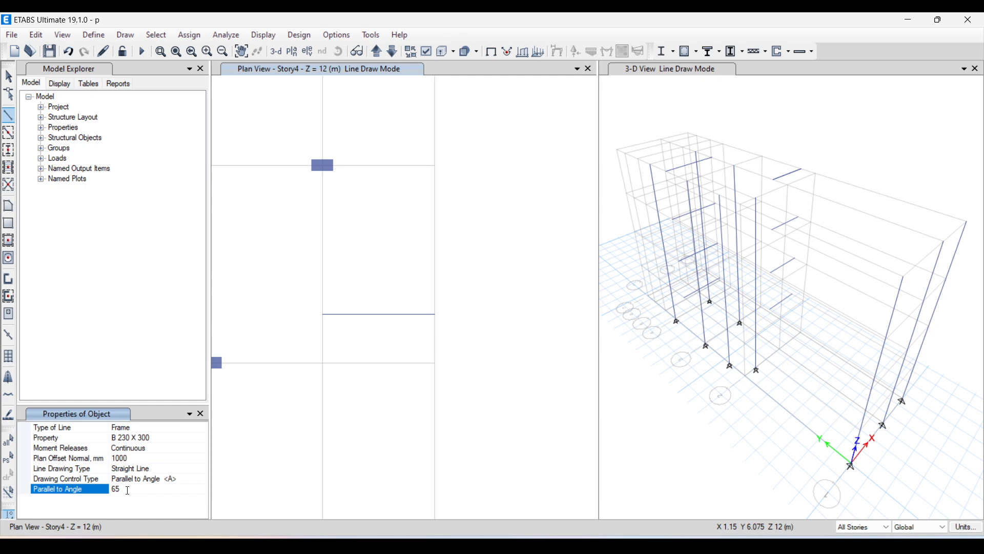
{"action": "left_click", "coordinate": [323, 364]}
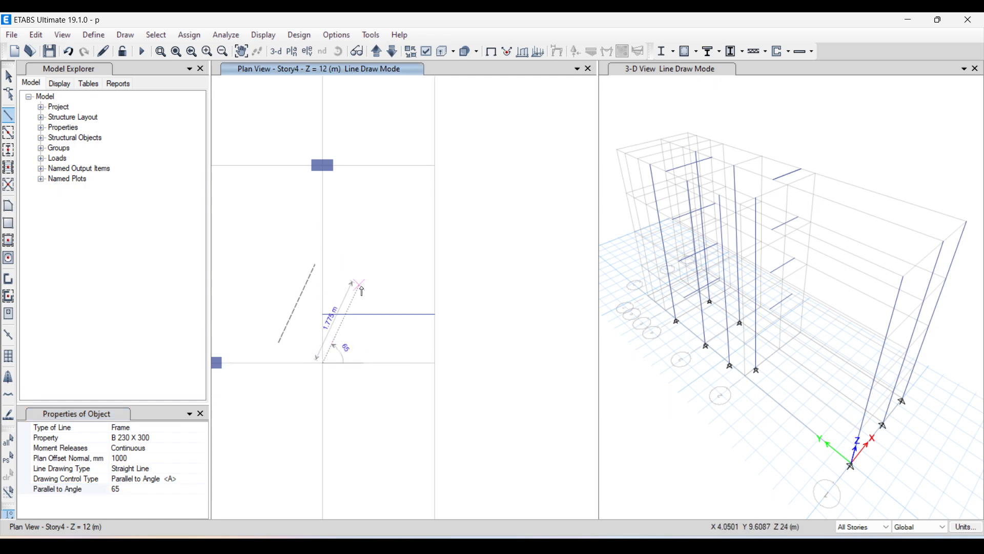
{"action": "left_click", "coordinate": [135, 457]}
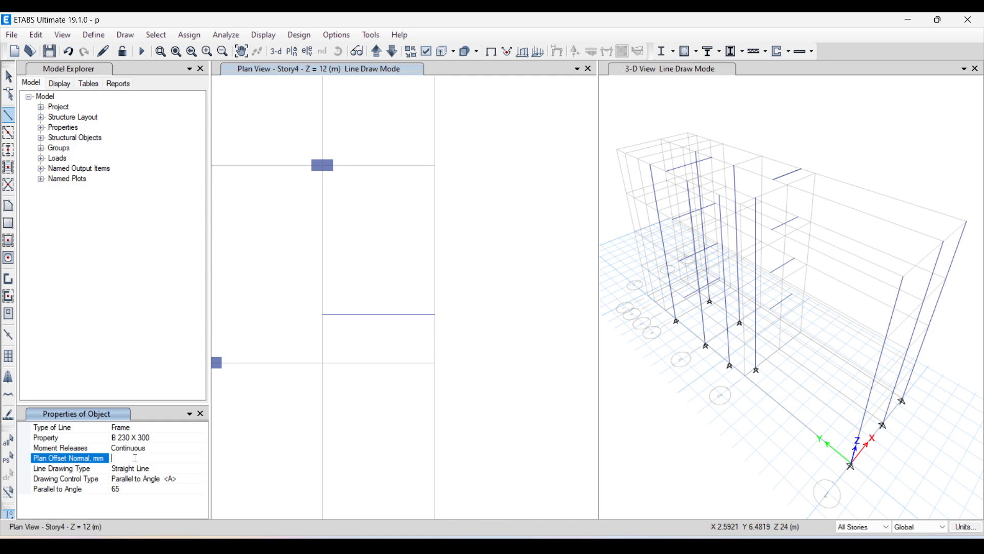
{"action": "type", "text": "0"}
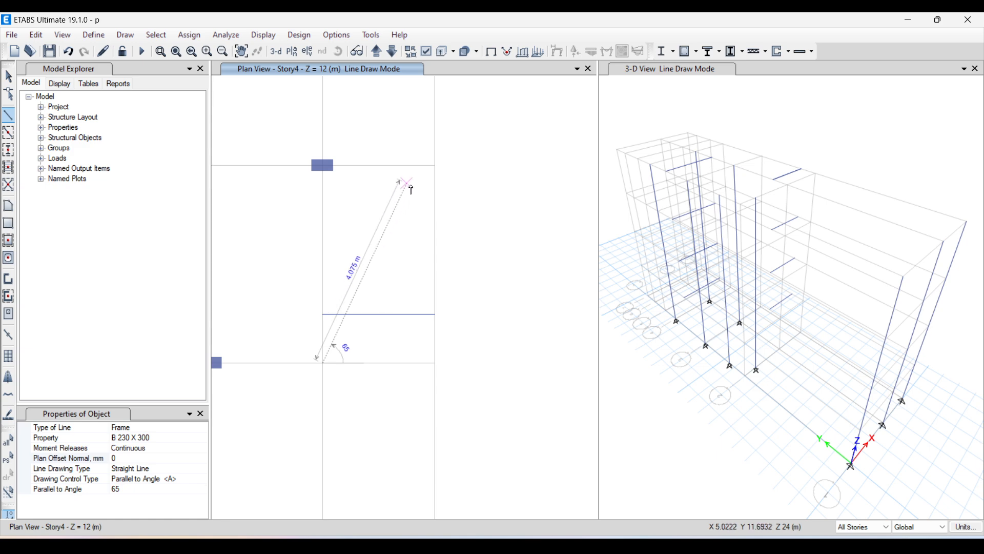
{"action": "left_click", "coordinate": [396, 213]}
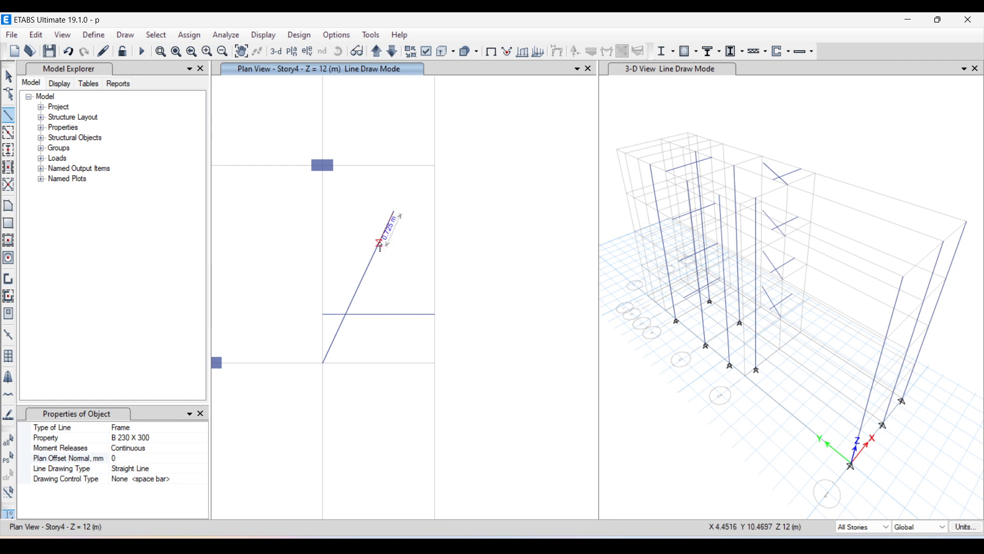
{"action": "right_click", "coordinate": [380, 246]}
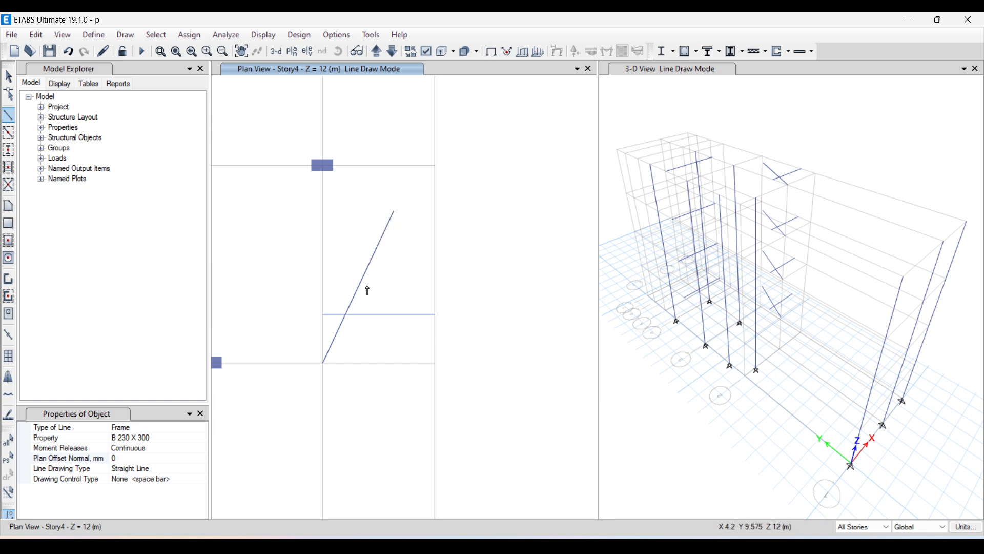
- Draw a beam from grid point B3 using Fixed Length and Angle with a length of 2000 mm and an angle of 45 degrees
{"action": "scroll", "coordinate": [368, 290], "scroll_direction": "down", "scroll_amount": 3}
{"action": "scroll", "coordinate": [368, 233], "scroll_direction": "up", "scroll_amount": 3}
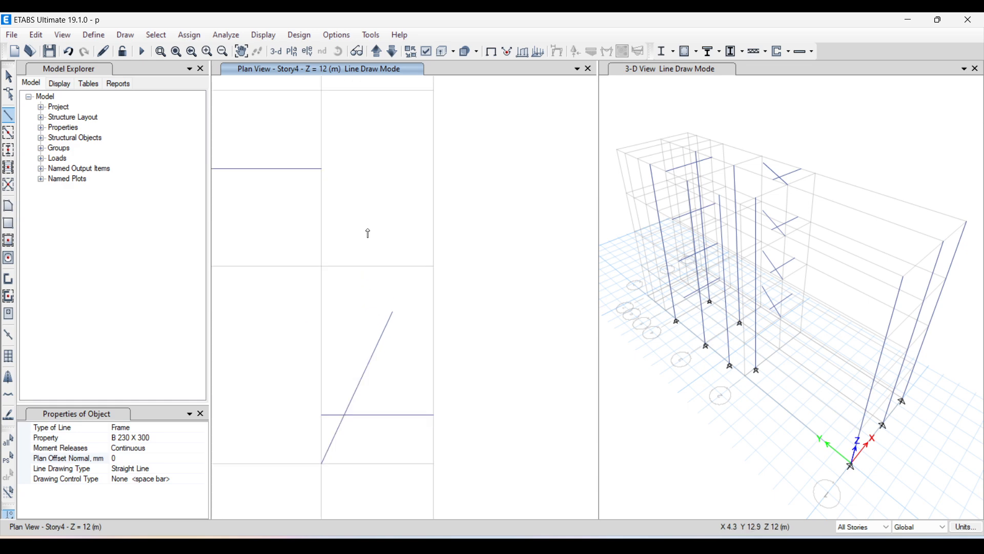
{"action": "left_click", "coordinate": [179, 480]}
{"action": "left_click", "coordinate": [203, 480]}
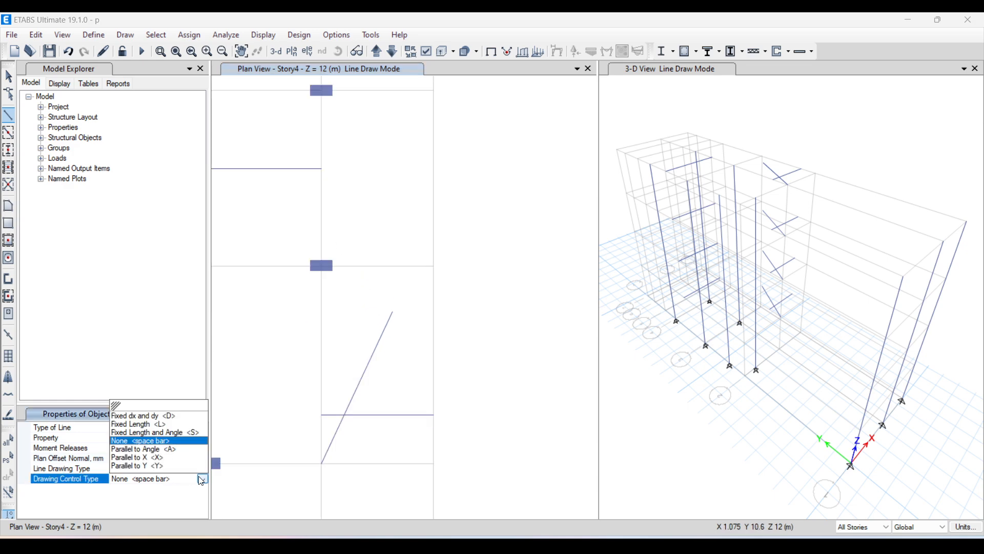
{"action": "left_click", "coordinate": [164, 433]}
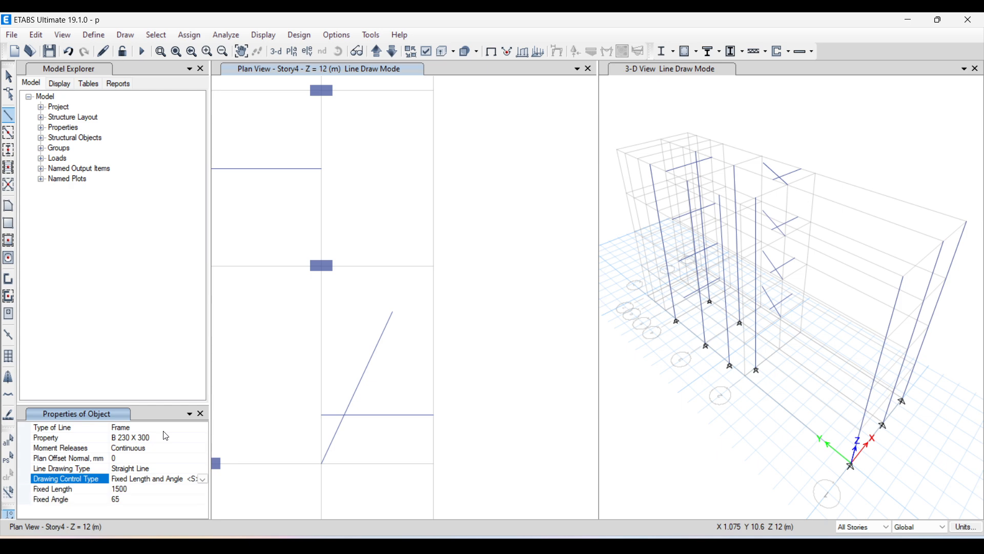
{"action": "left_click", "coordinate": [134, 489]}
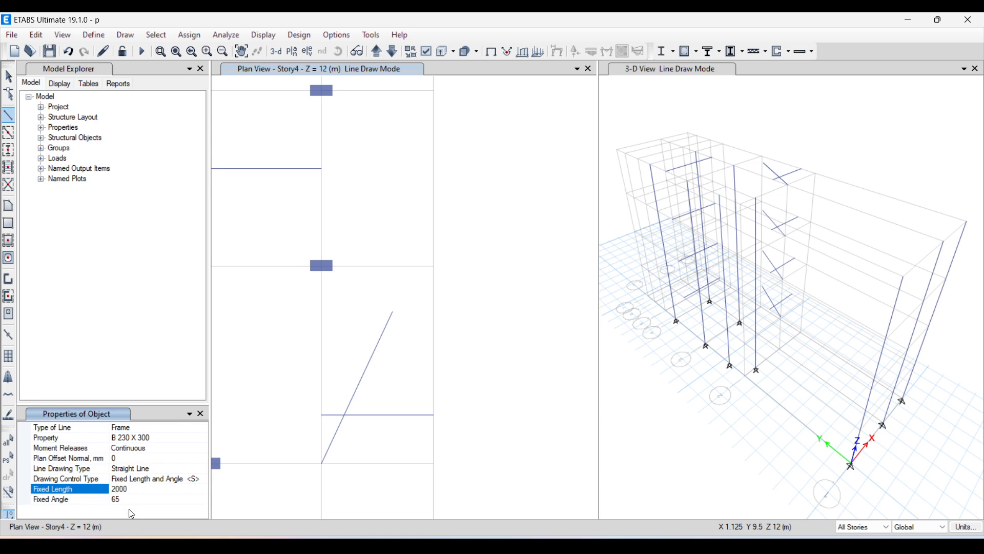
{"action": "left_click", "coordinate": [125, 502]}
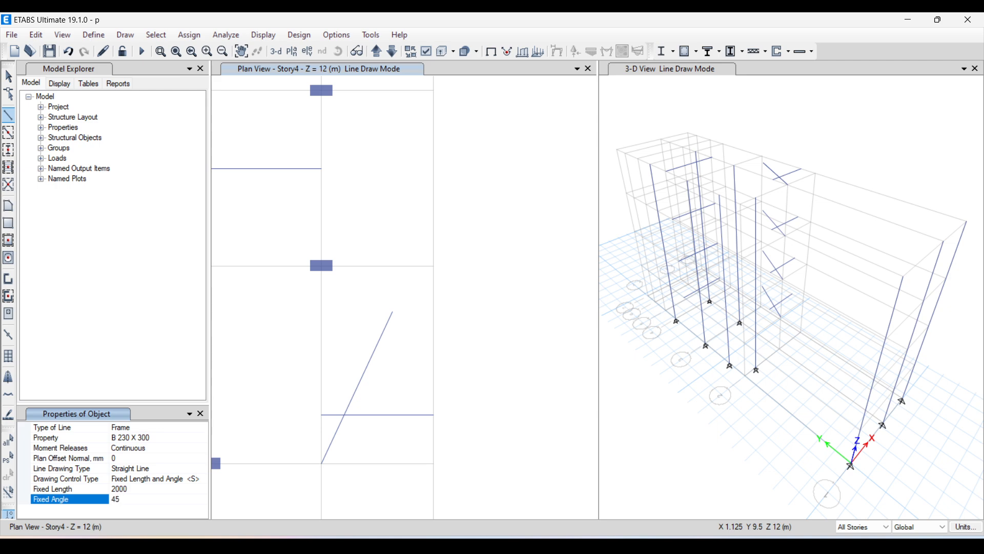
{"action": "left_click", "coordinate": [323, 266]}
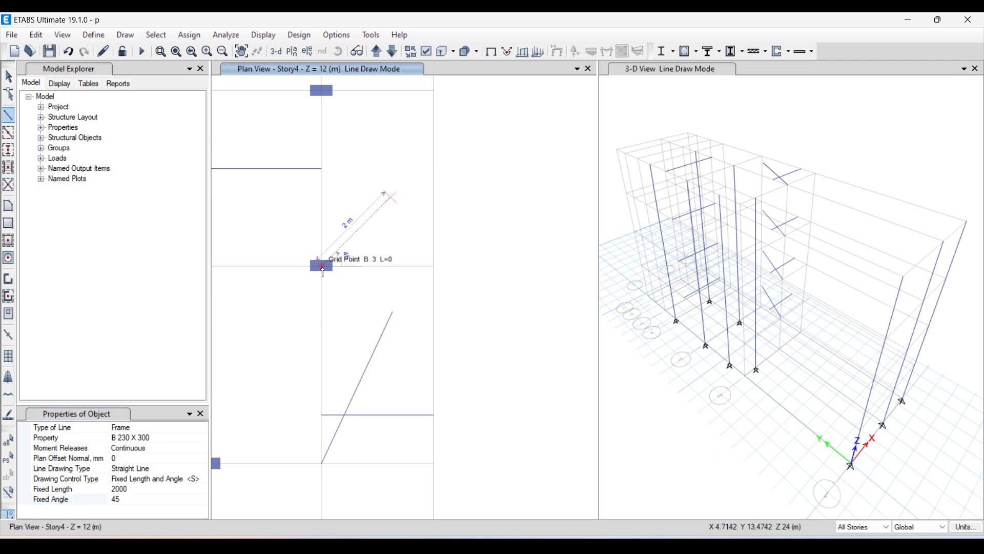
{"action": "left_click", "coordinate": [476, 185]}
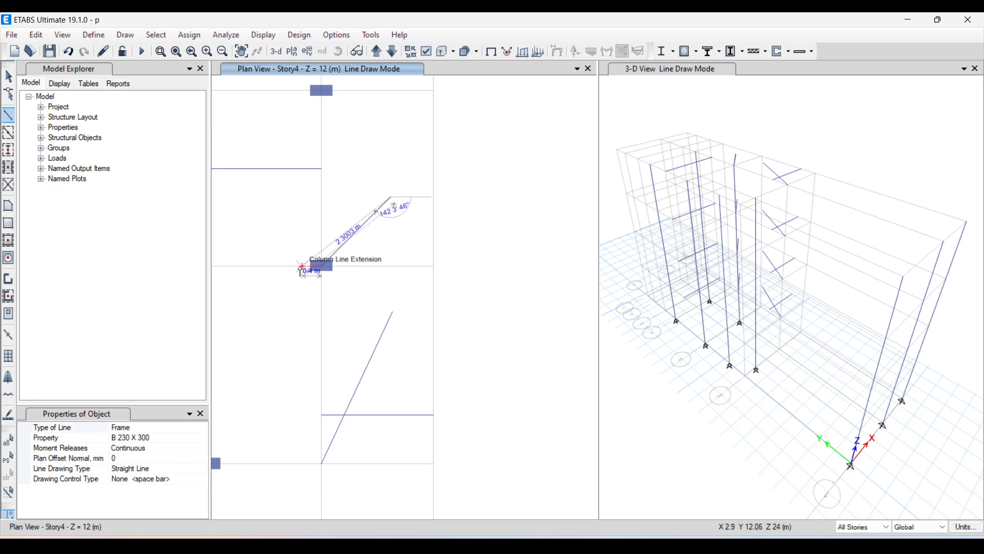
{"action": "right_click", "coordinate": [432, 199]}
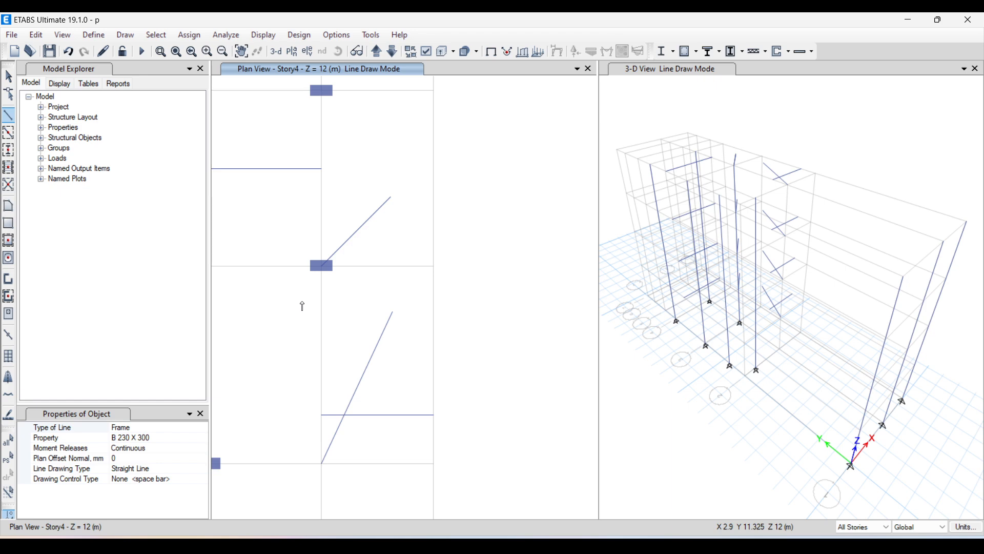
{"action": "scroll", "coordinate": [301, 310], "scroll_direction": "down", "scroll_amount": 3}
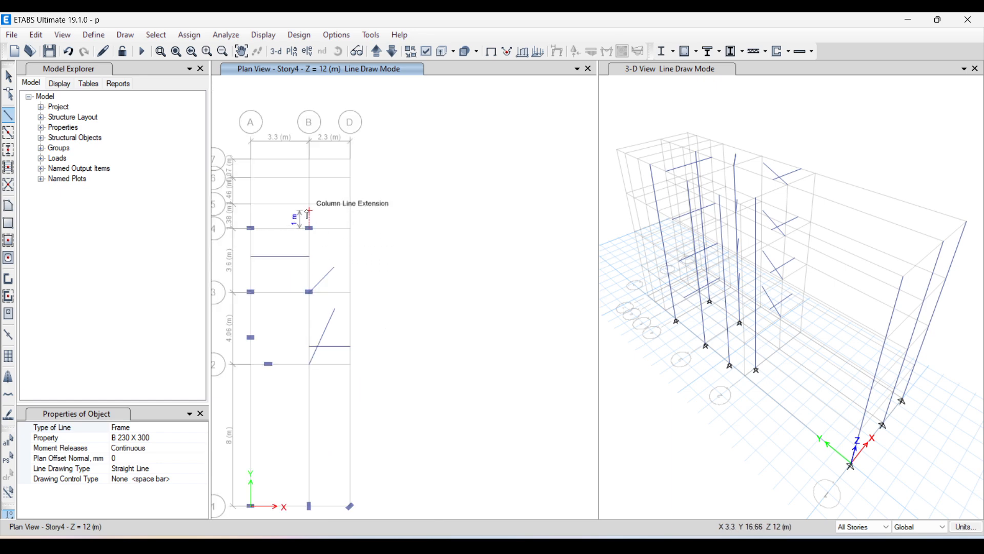
- Draw a beam from grid point B6 along grid line 6 using the Fixed Length drawing control at 2000 mm
{"action": "scroll", "coordinate": [305, 207], "scroll_direction": "up", "scroll_amount": 3}
{"action": "left_click", "coordinate": [190, 480]}
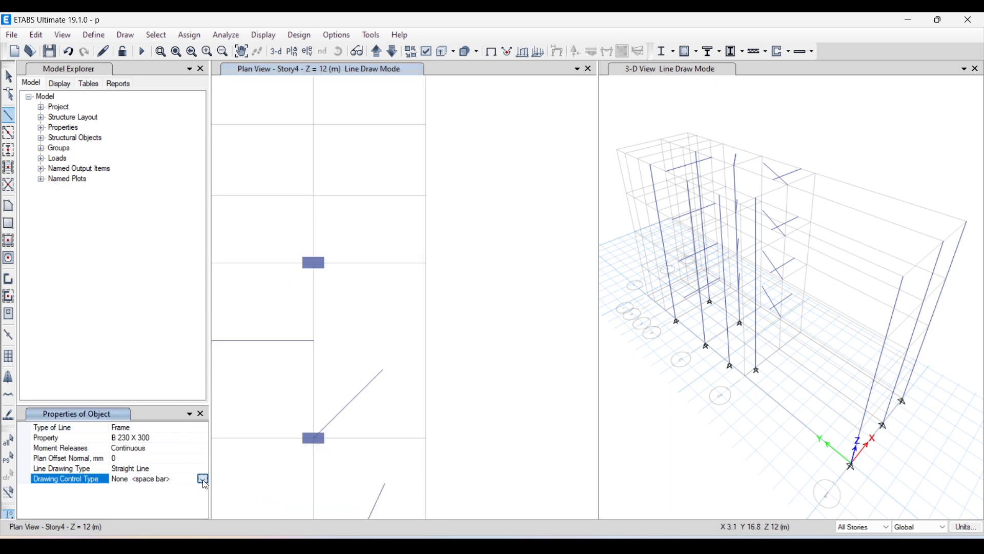
{"action": "left_click", "coordinate": [203, 480]}
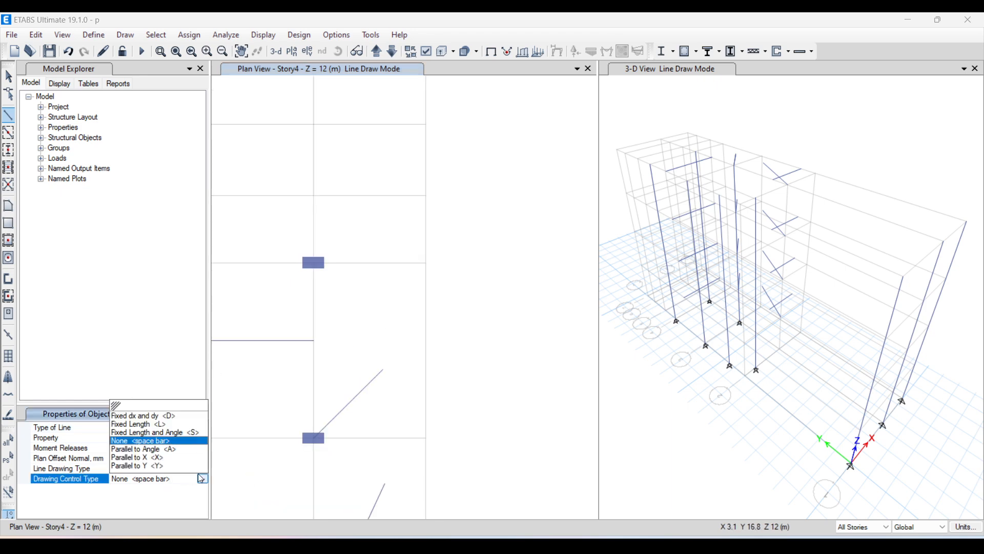
{"action": "left_click", "coordinate": [151, 424]}
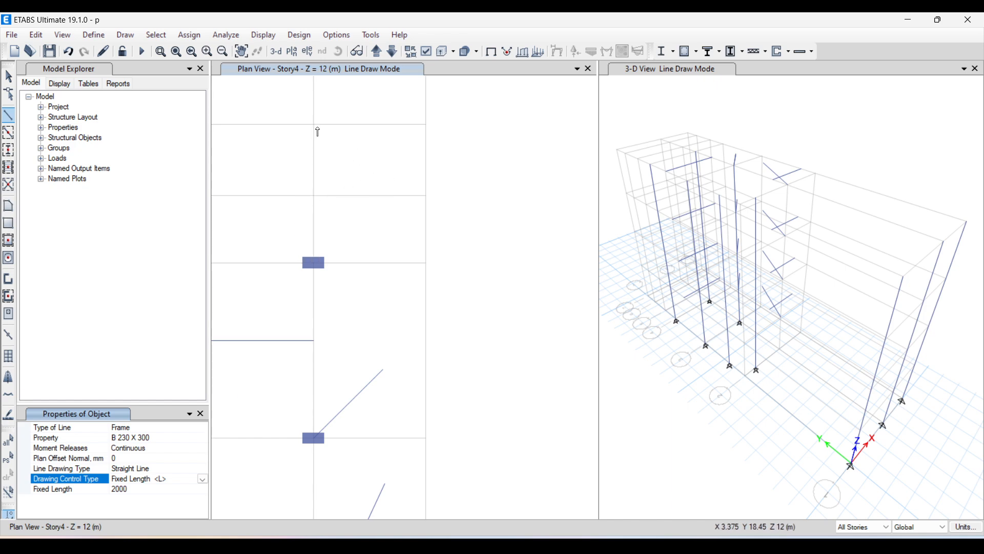
{"action": "left_click", "coordinate": [315, 126]}
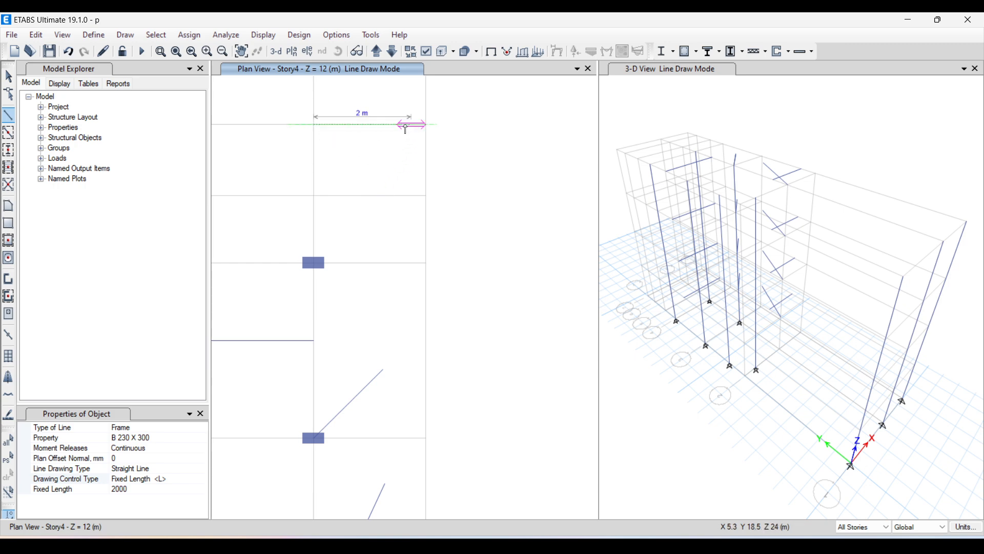
{"action": "left_click", "coordinate": [406, 129]}
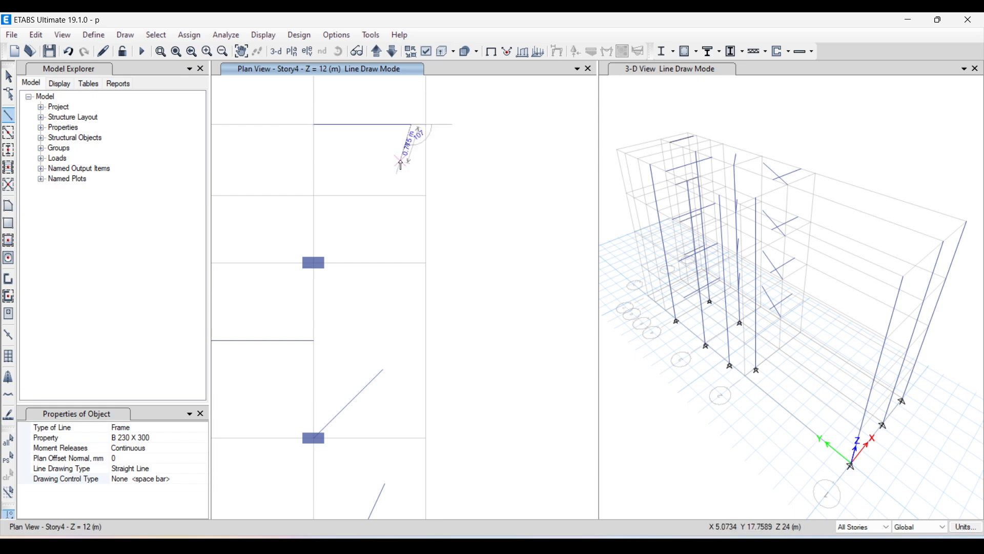
{"action": "key", "text": "Escape"}
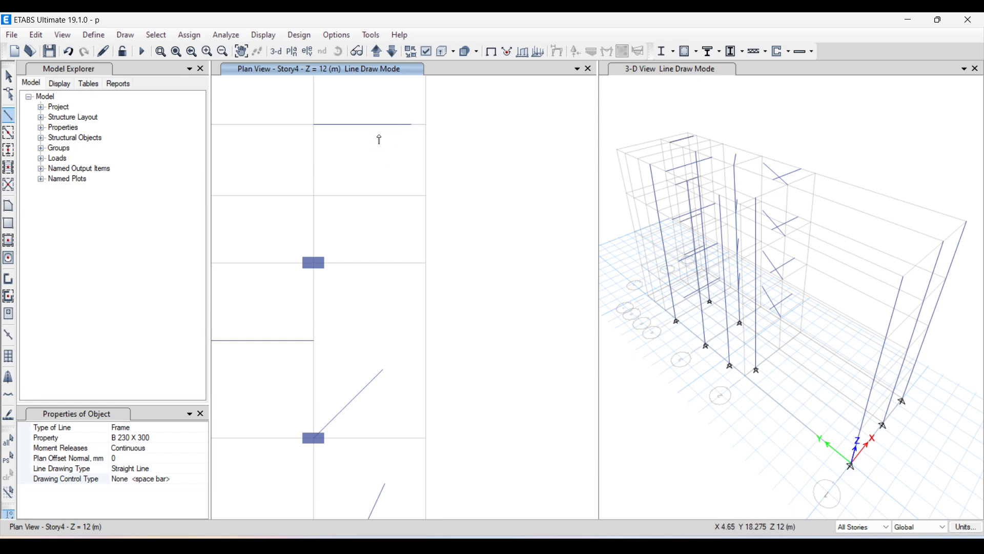
- Draw a beam from grid point A5 using Fixed dx and dy with dx 2000 and dy 0, and return to selection mode
{"action": "left_click", "coordinate": [180, 482]}
{"action": "left_click", "coordinate": [203, 480]}
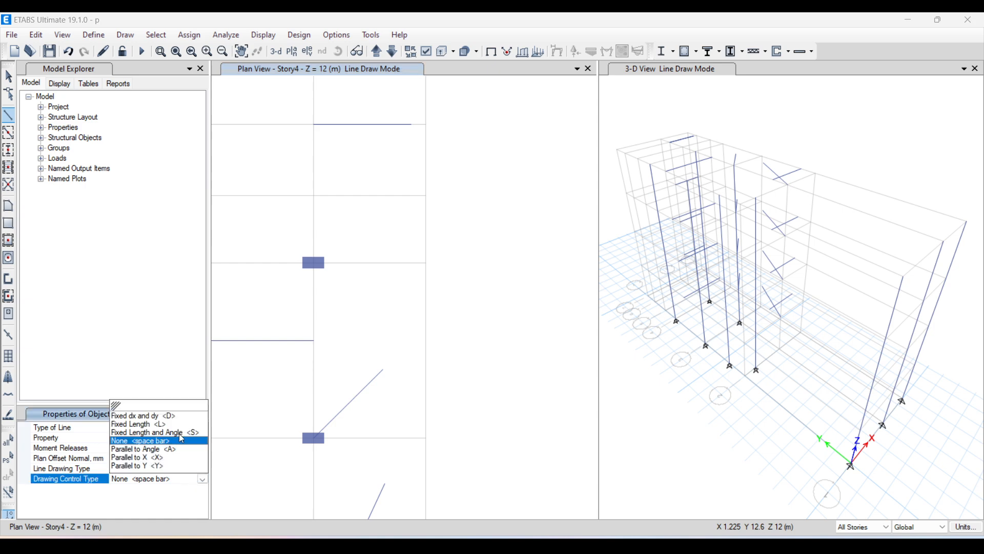
{"action": "left_click", "coordinate": [154, 416]}
{"action": "scroll", "coordinate": [315, 391], "scroll_direction": "down", "scroll_amount": 3}
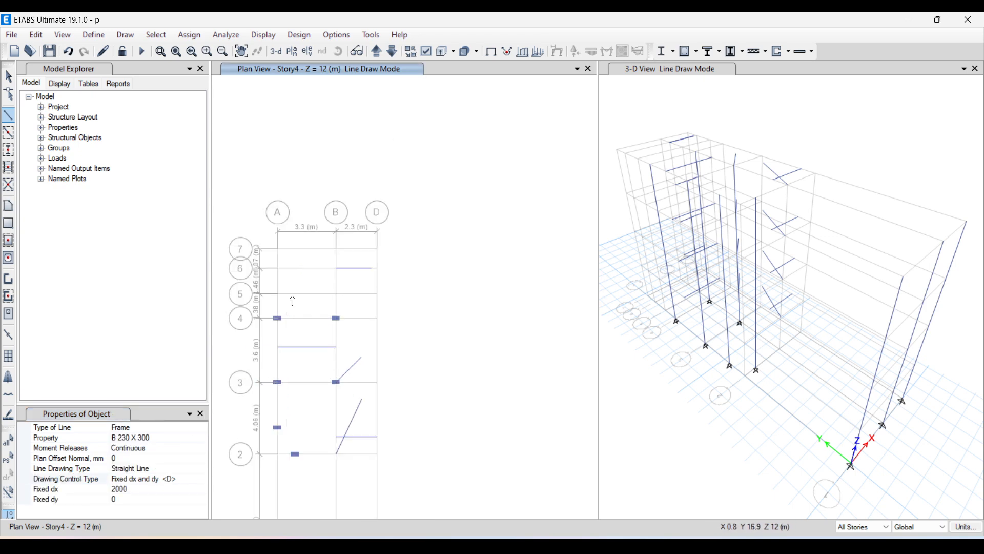
{"action": "scroll", "coordinate": [285, 285], "scroll_direction": "up", "scroll_amount": 3}
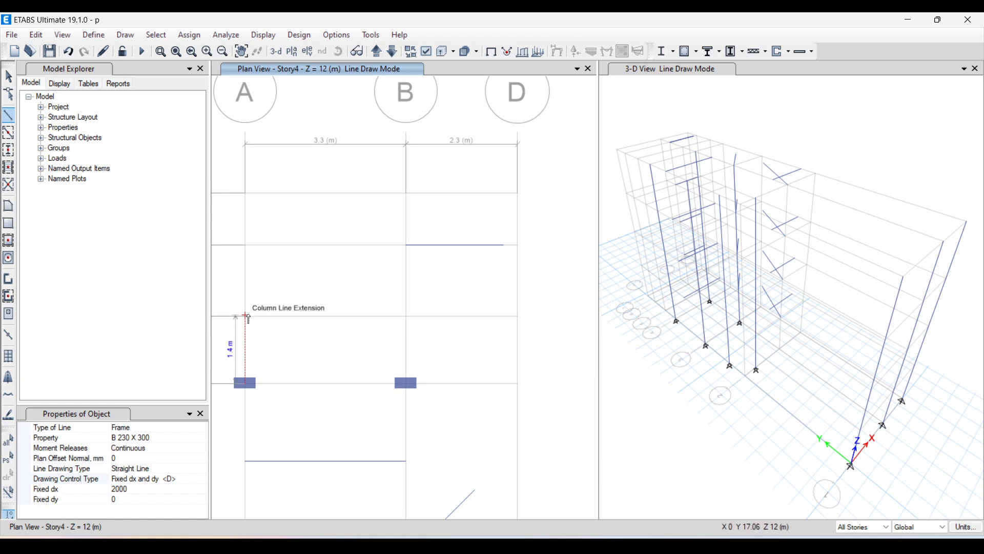
{"action": "left_click", "coordinate": [246, 317]}
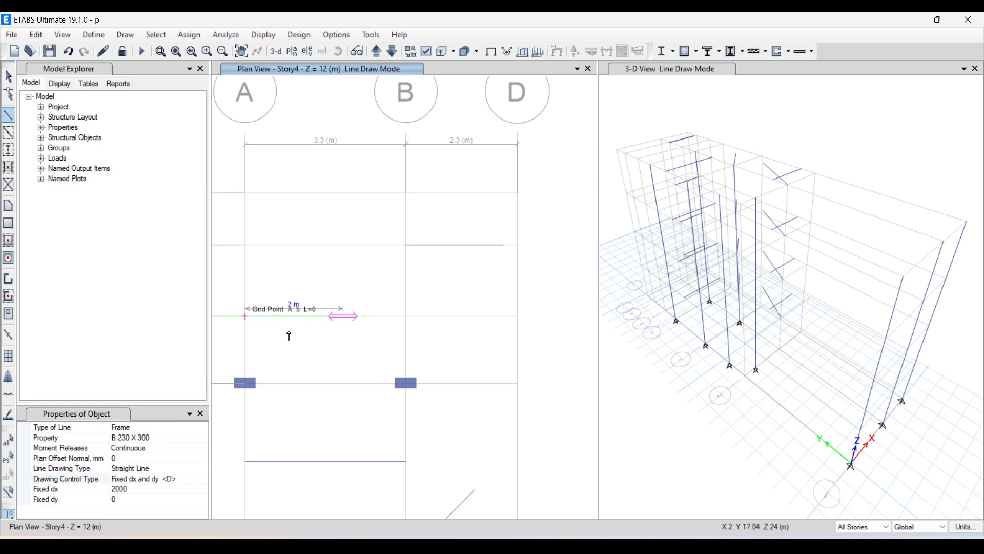
{"action": "left_click", "coordinate": [344, 348]}
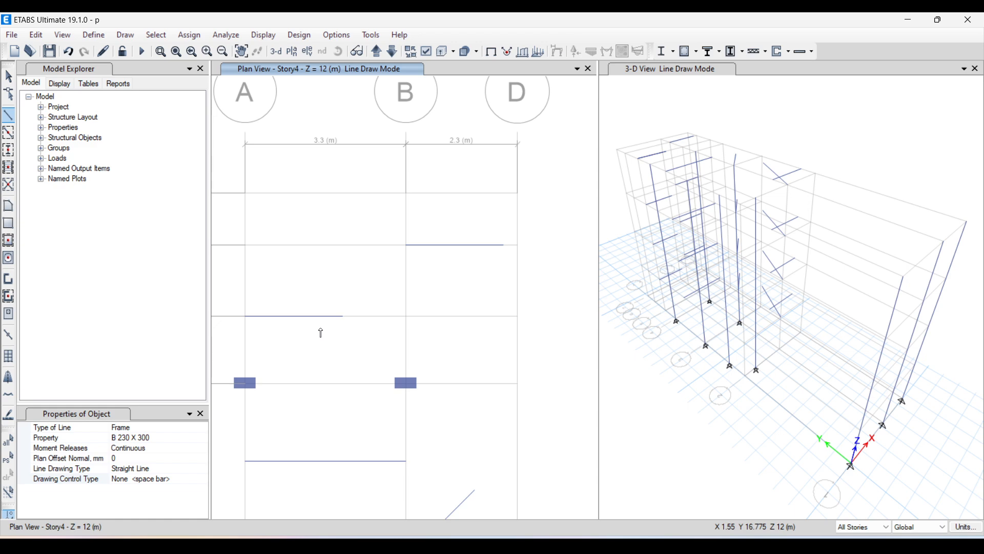
{"action": "left_click", "coordinate": [201, 414]}
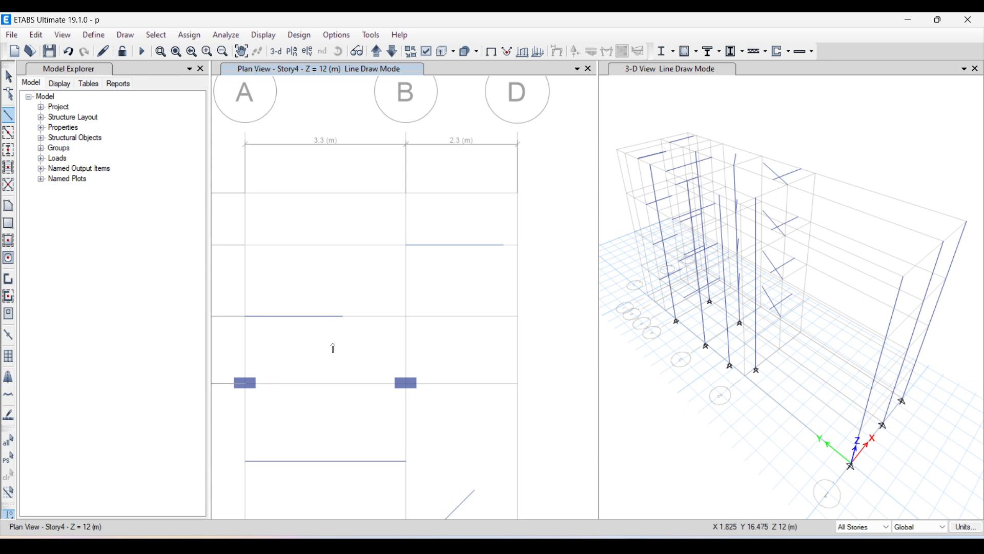
{"action": "left_click", "coordinate": [8, 77]}
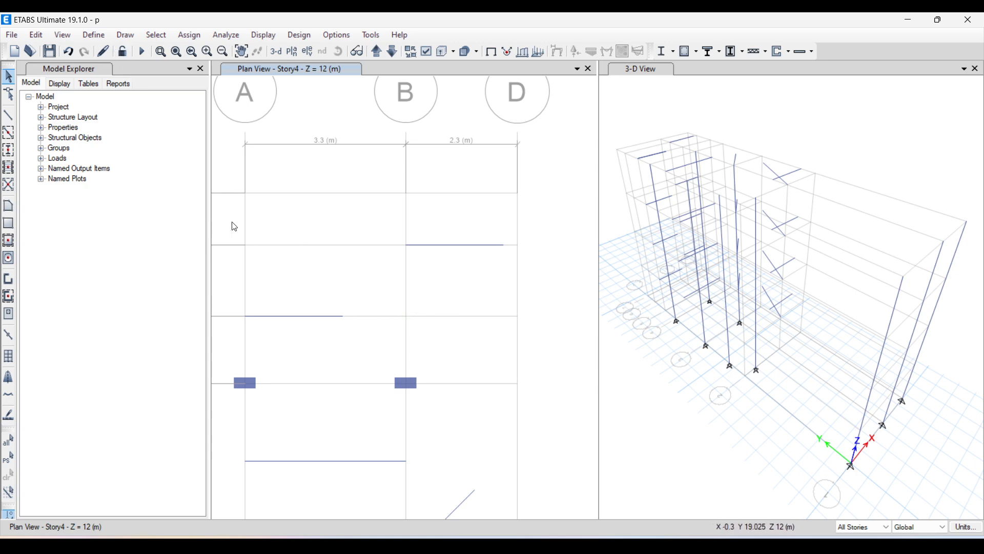
- Reshape the beam on grid line 5 by extending its free end to grid point B5
{"action": "left_click", "coordinate": [125, 35]}
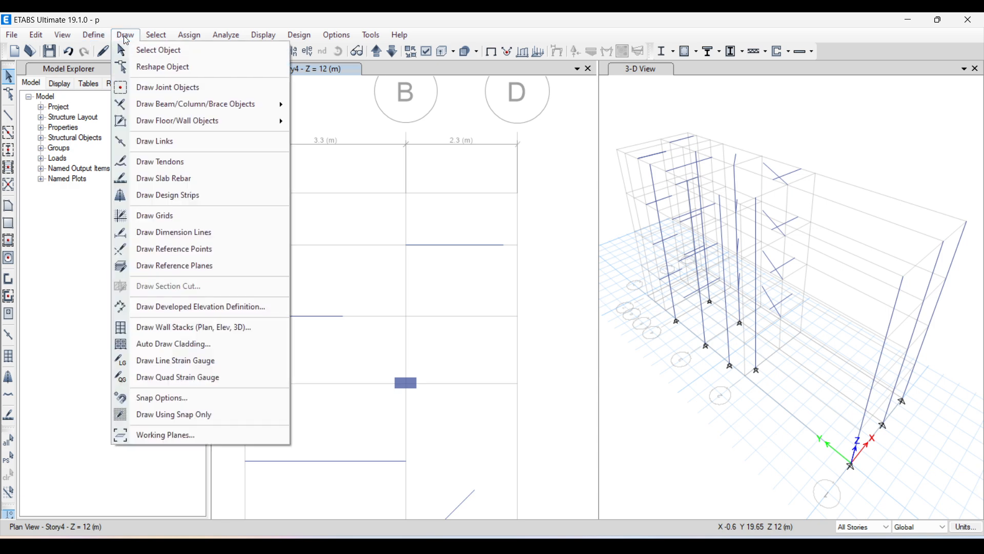
{"action": "left_click", "coordinate": [158, 66]}
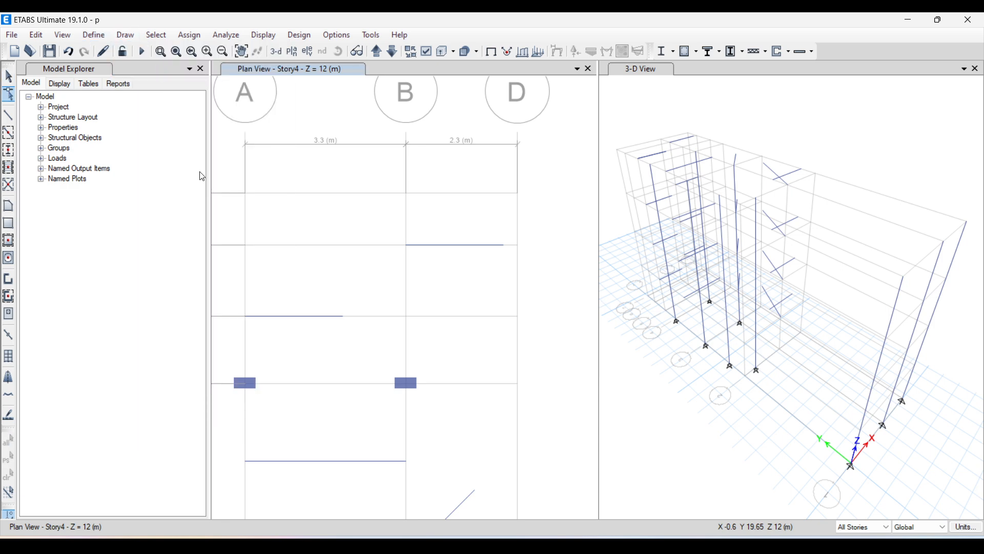
{"action": "left_click", "coordinate": [298, 317]}
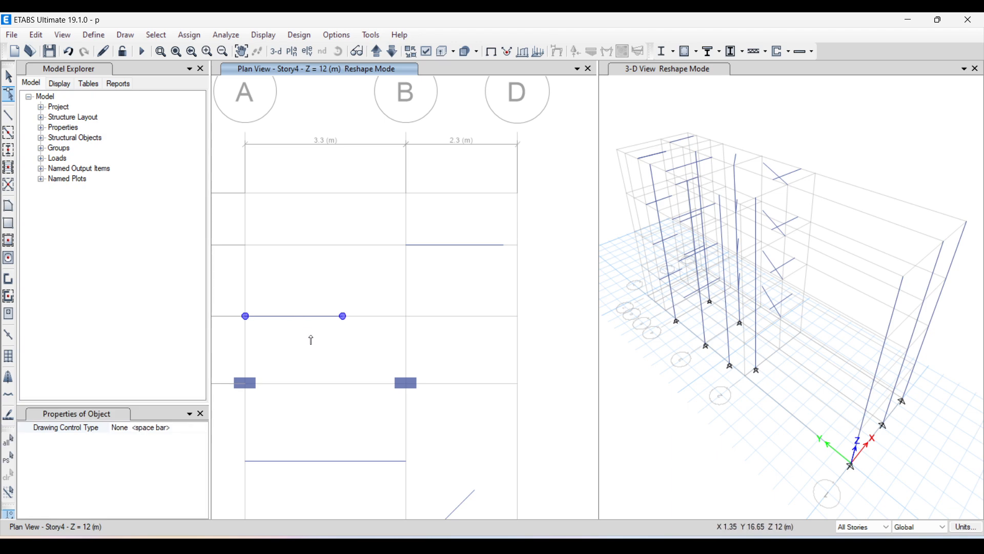
{"action": "left_click_drag", "start_coordinate": [343, 316], "coordinate": [406, 318]}
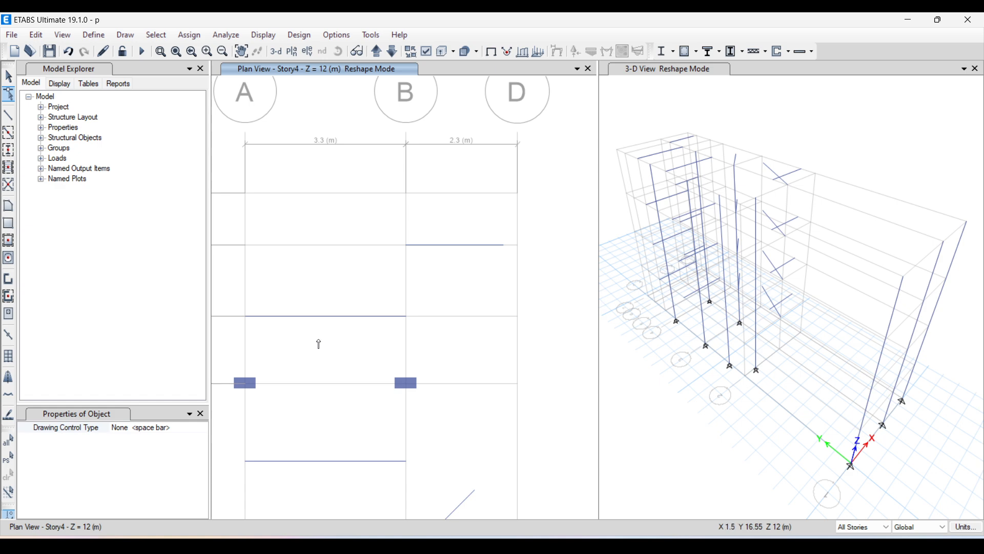
{"action": "left_click", "coordinate": [200, 413]}
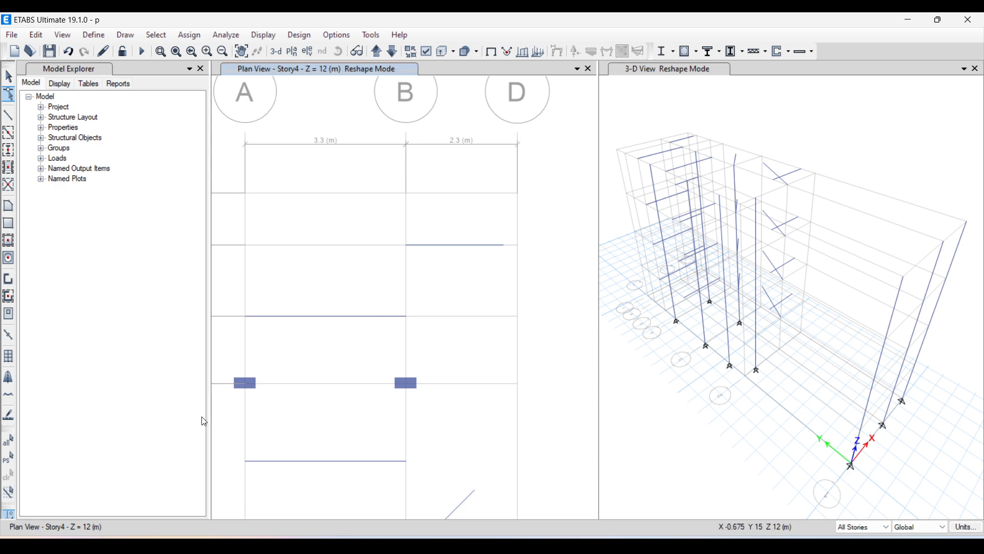
{"action": "left_click", "coordinate": [8, 77]}
{"action": "scroll", "coordinate": [434, 341], "scroll_direction": "down", "scroll_amount": 5}
{"action": "scroll", "coordinate": [448, 332], "scroll_direction": "up", "scroll_amount": 6}
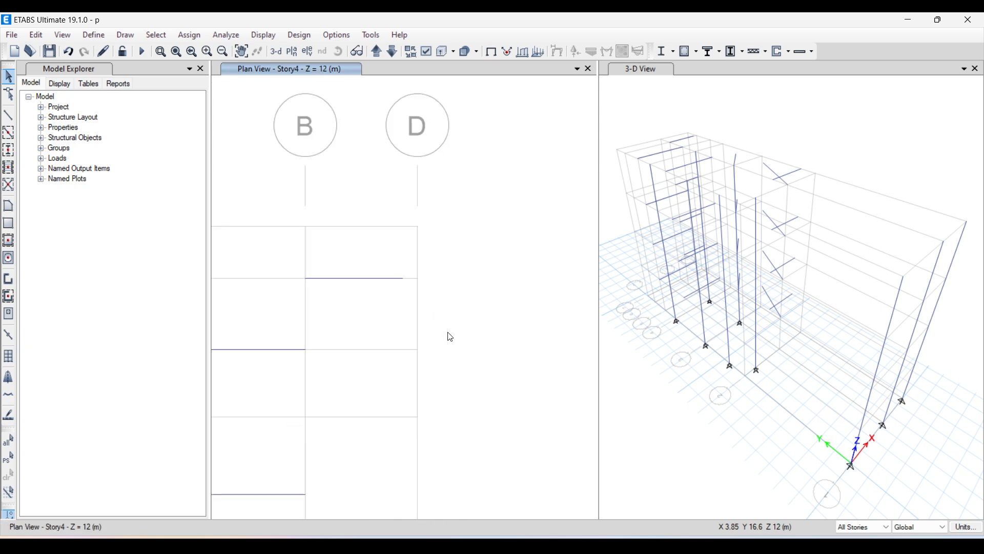
{"action": "scroll", "coordinate": [448, 332], "scroll_direction": "down", "scroll_amount": 3}
{"action": "scroll", "coordinate": [415, 370], "scroll_direction": "down", "scroll_amount": 3}
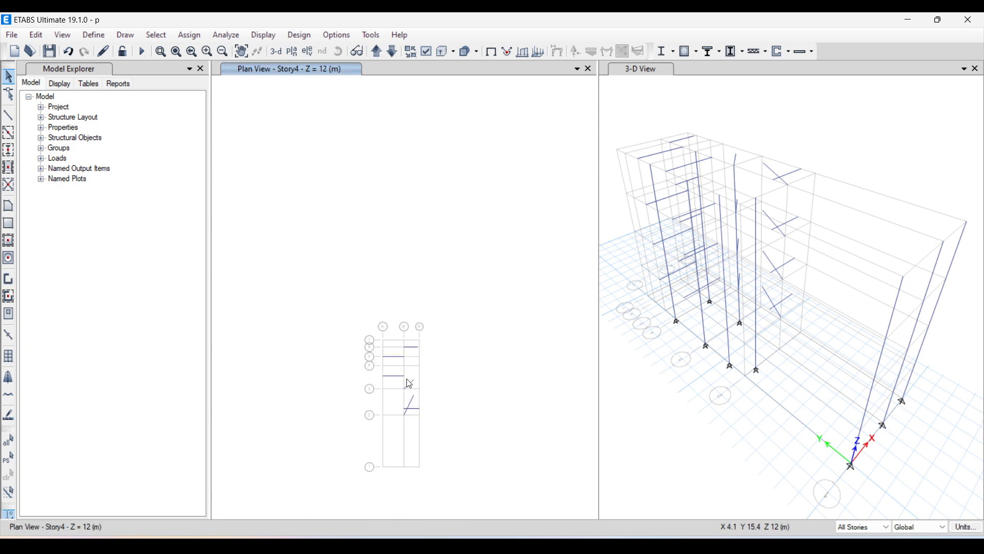
{"action": "scroll", "coordinate": [420, 478], "scroll_direction": "up", "scroll_amount": 3}
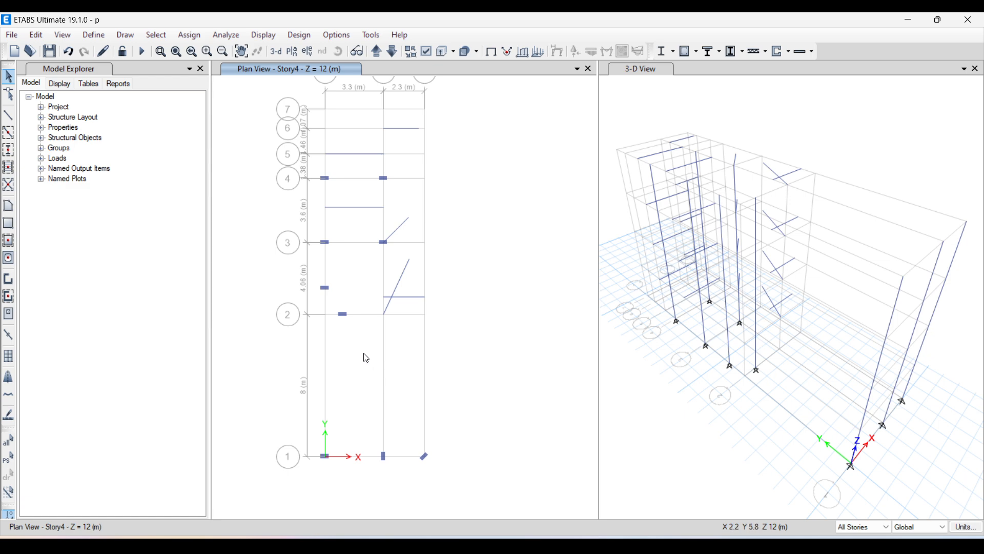
{"action": "scroll", "coordinate": [367, 358], "scroll_direction": "down", "scroll_amount": 1}
- Quick-draw C 230 X 450 columns at grid points A7, B7, B6 and A6 with angle and plan offsets at 0
{"action": "scroll", "coordinate": [367, 264], "scroll_direction": "up", "scroll_amount": 4}
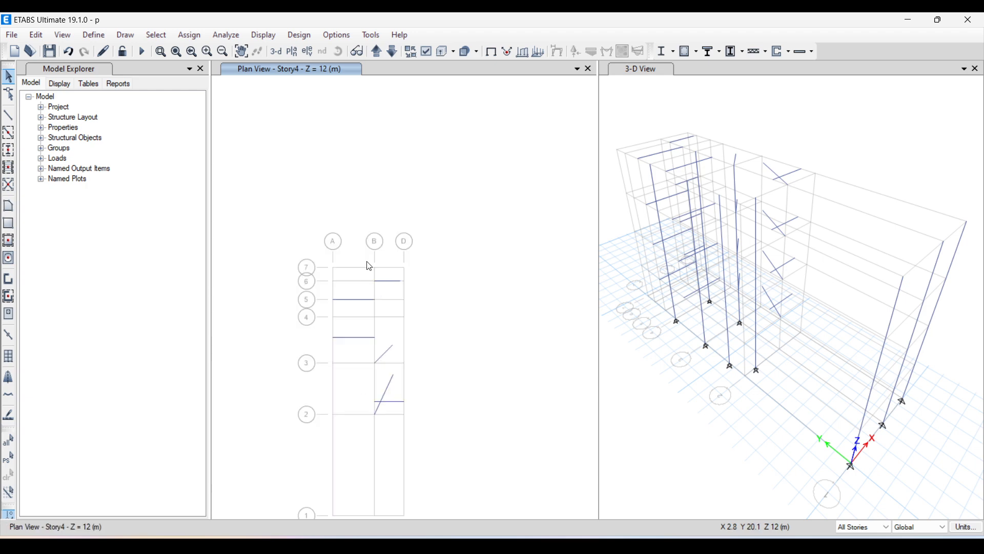
{"action": "left_click", "coordinate": [125, 35]}
{"action": "mouse_move", "coordinate": [171, 105]}
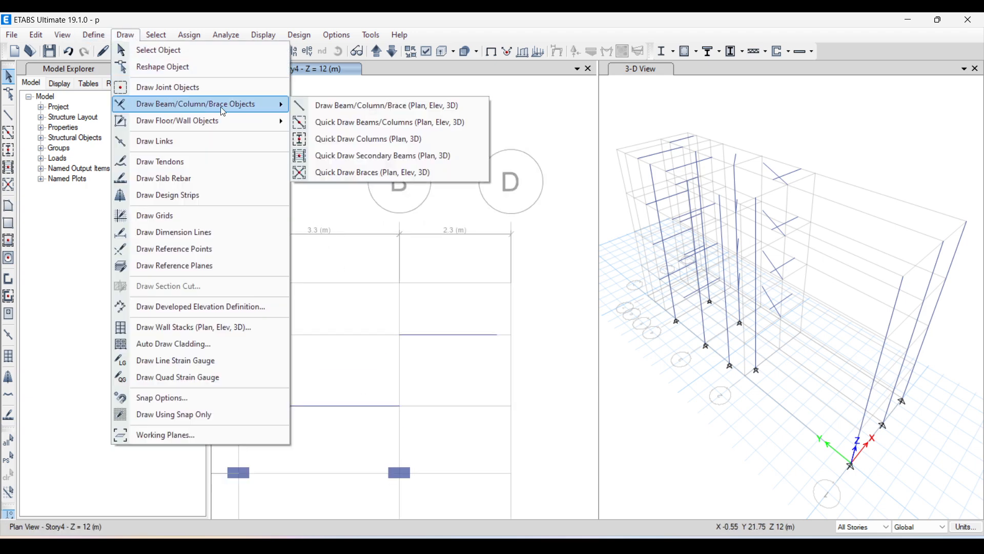
{"action": "left_click", "coordinate": [345, 136]}
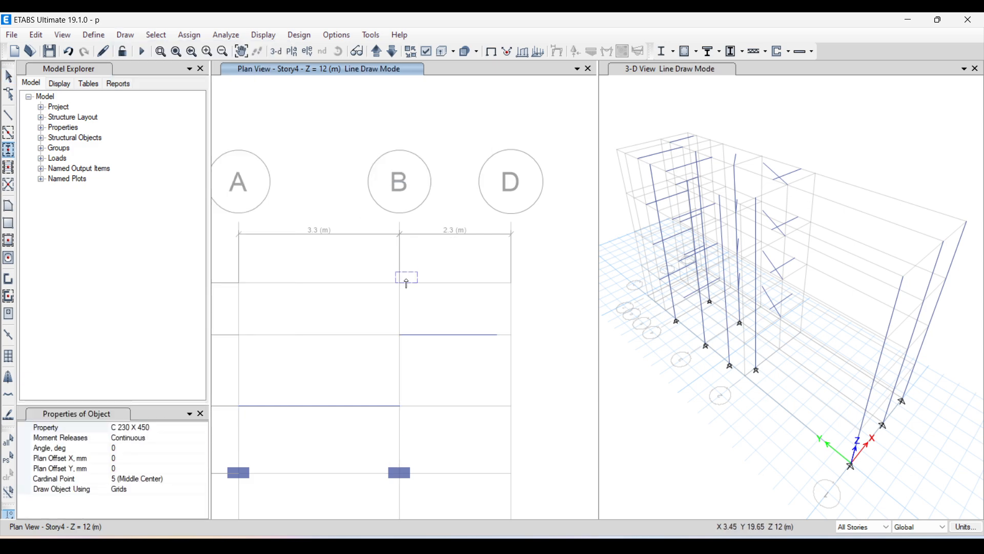
{"action": "left_click", "coordinate": [239, 283]}
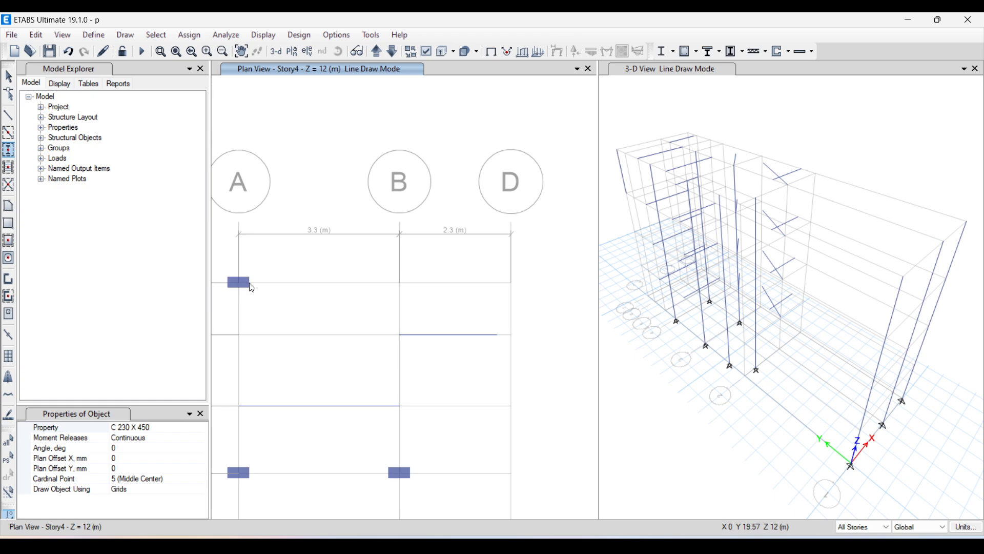
{"action": "left_click", "coordinate": [400, 284]}
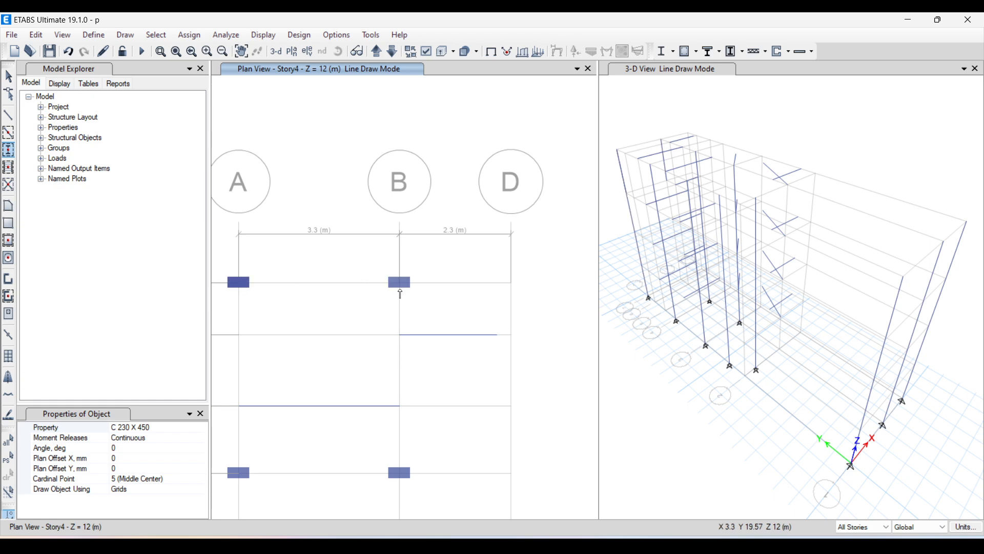
{"action": "left_click", "coordinate": [399, 335]}
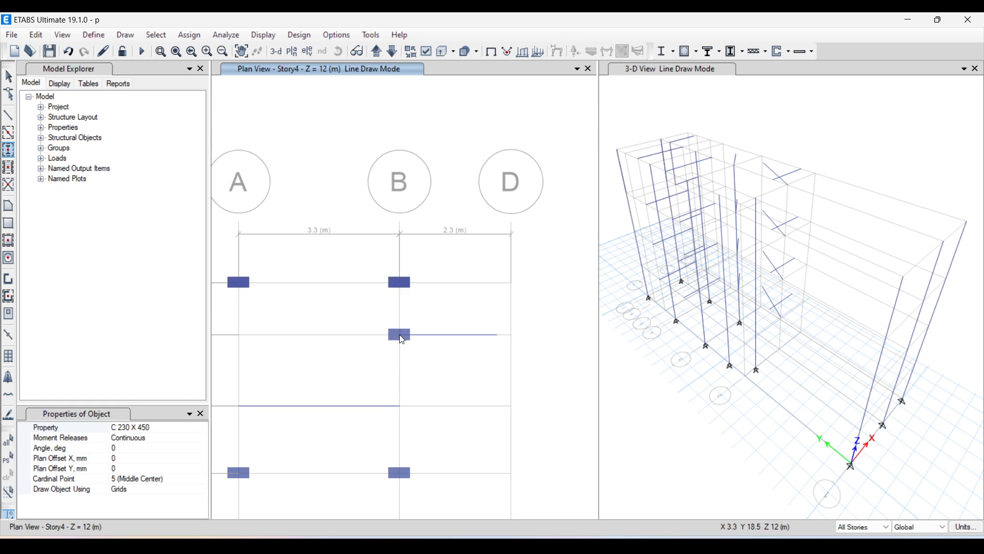
{"action": "left_click", "coordinate": [240, 335]}
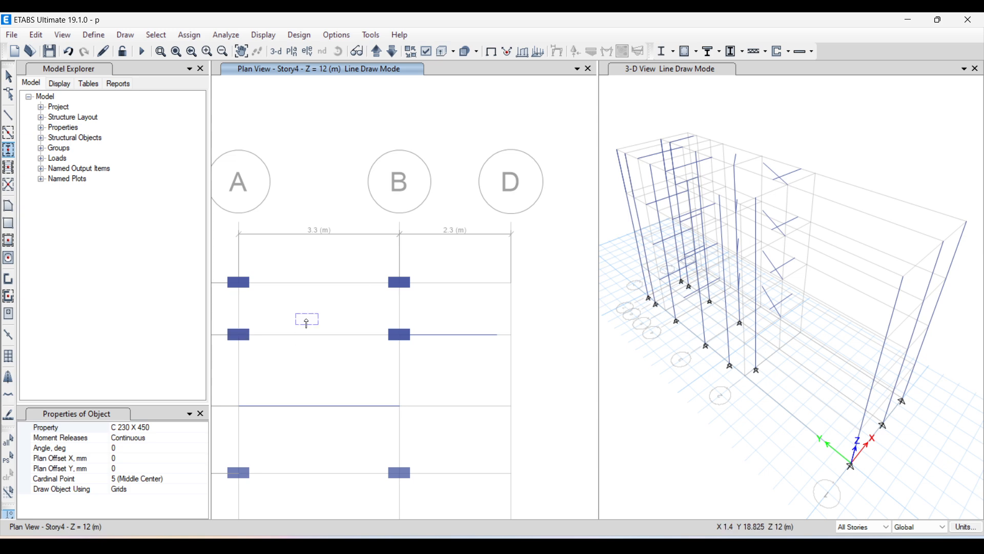
{"action": "left_click", "coordinate": [9, 79]}
- Quick-draw B 230 X 300 beams on the four grid segments connecting the columns at A7, B7, B6 and A6
{"action": "left_click", "coordinate": [136, 38]}
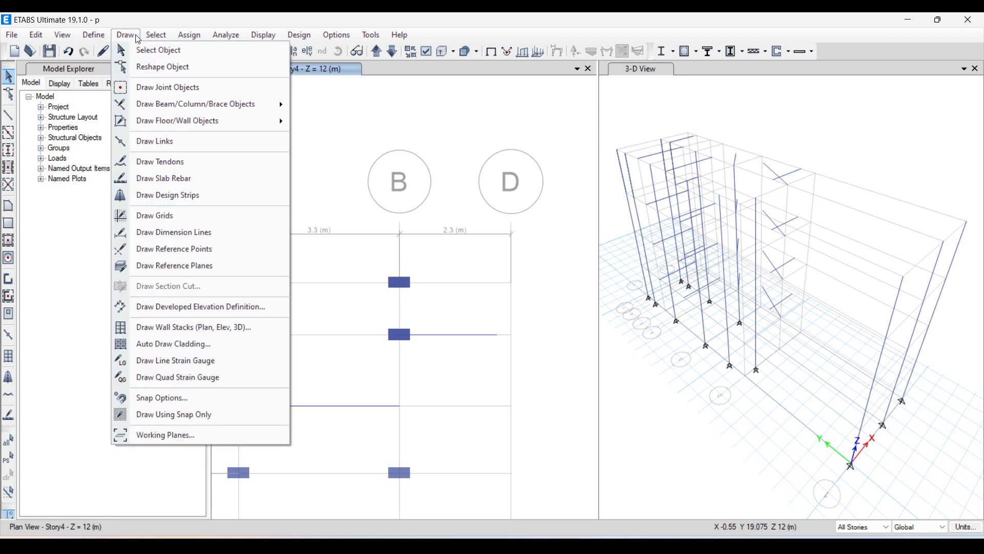
{"action": "mouse_move", "coordinate": [184, 102]}
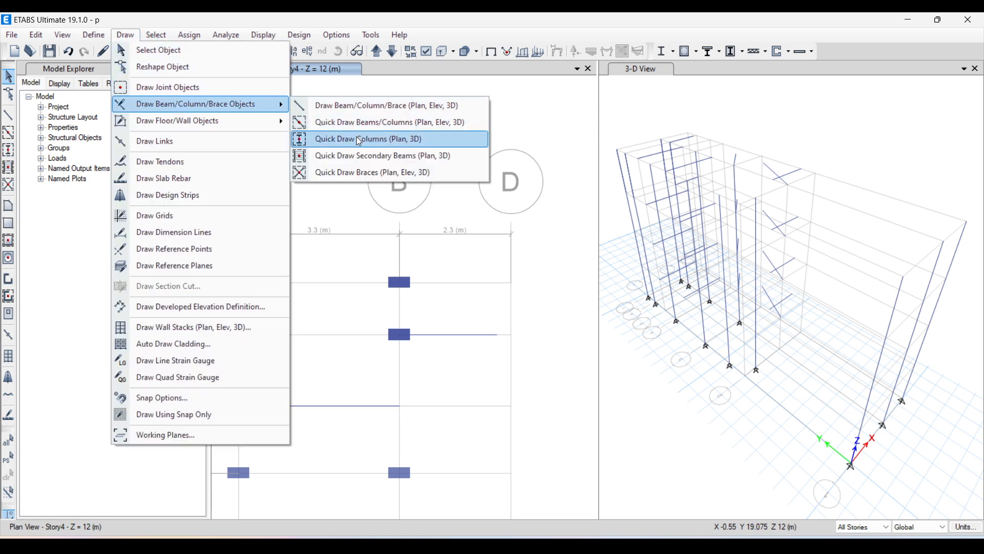
{"action": "left_click", "coordinate": [361, 123]}
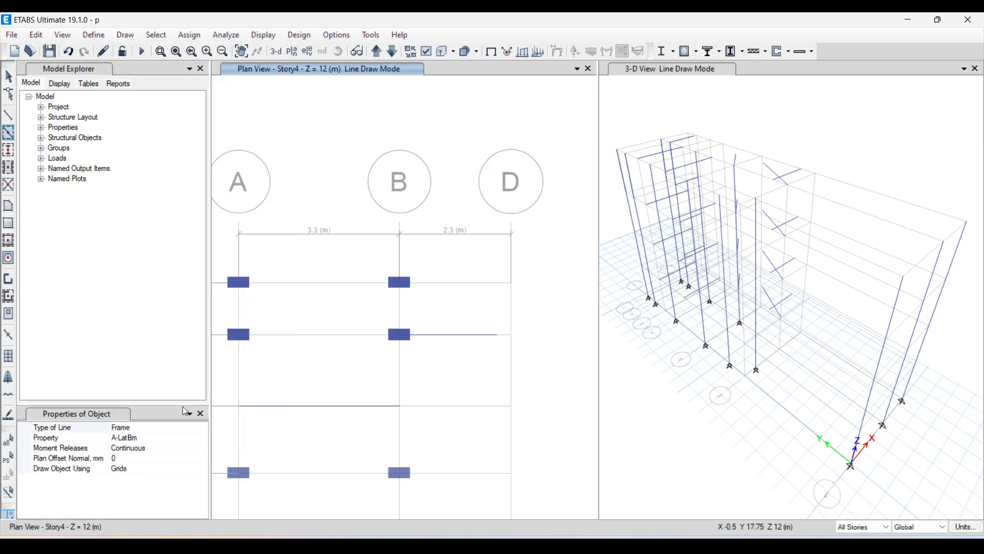
{"action": "left_click", "coordinate": [183, 439]}
{"action": "left_click", "coordinate": [204, 438]}
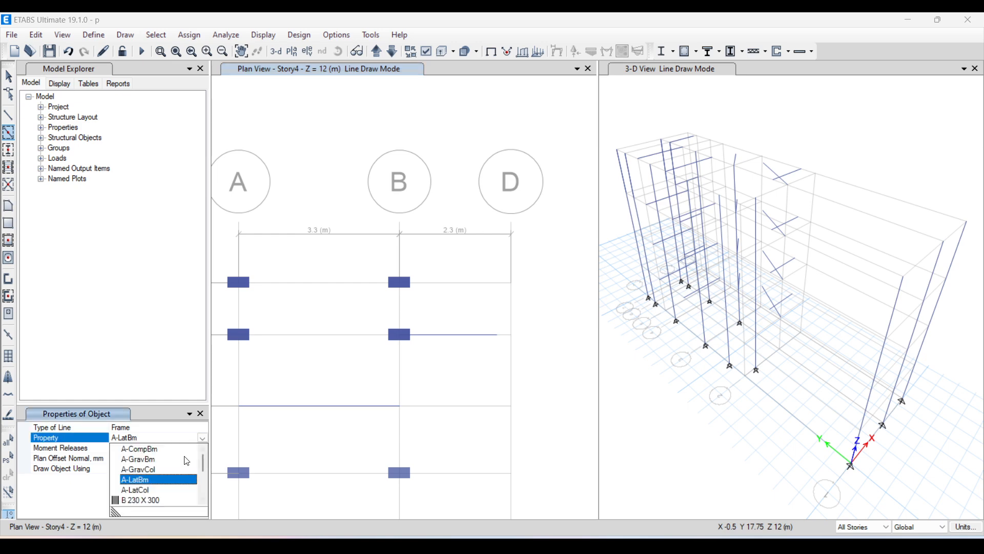
{"action": "left_click", "coordinate": [188, 499]}
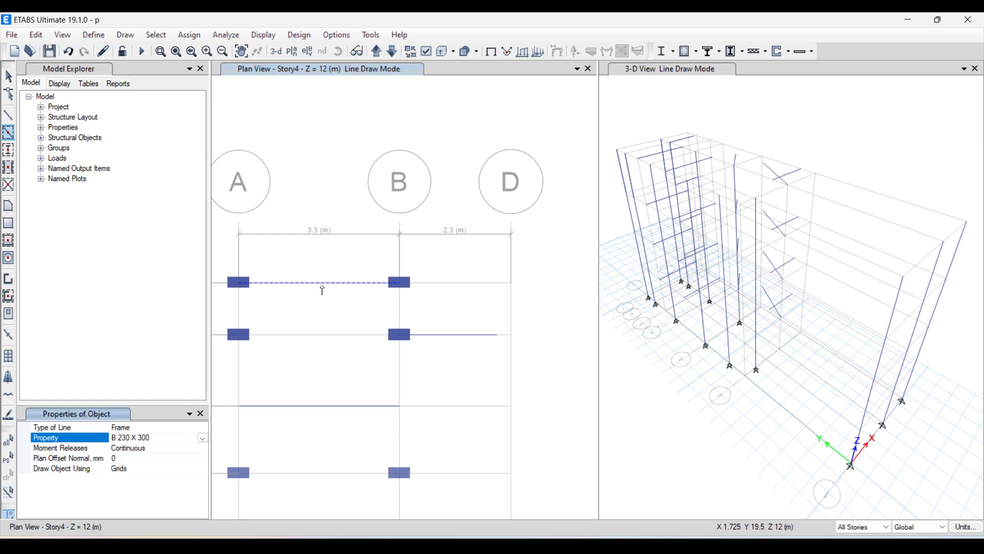
{"action": "left_click", "coordinate": [286, 284]}
{"action": "left_click", "coordinate": [399, 308]}
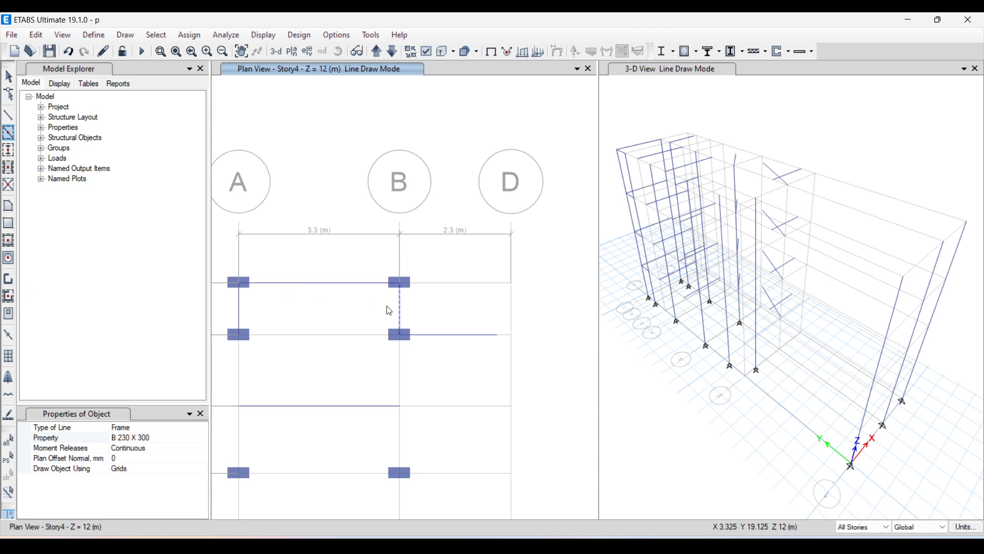
{"action": "left_click", "coordinate": [340, 336]}
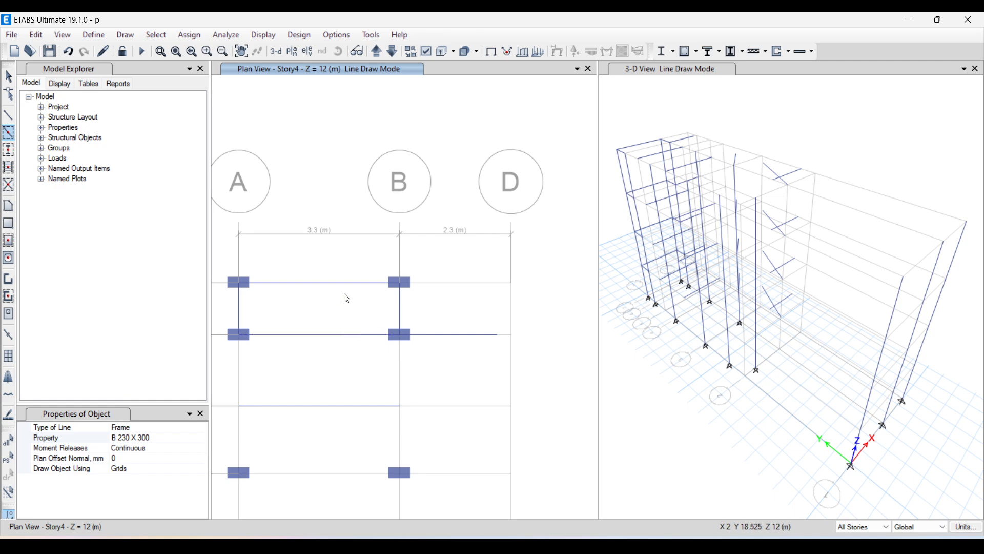
- Draw a rectangular Slab1 floor from grid point A7, about 2.3 m by 0.65 m towards B6, and return to selection mode
{"action": "left_click", "coordinate": [201, 413]}
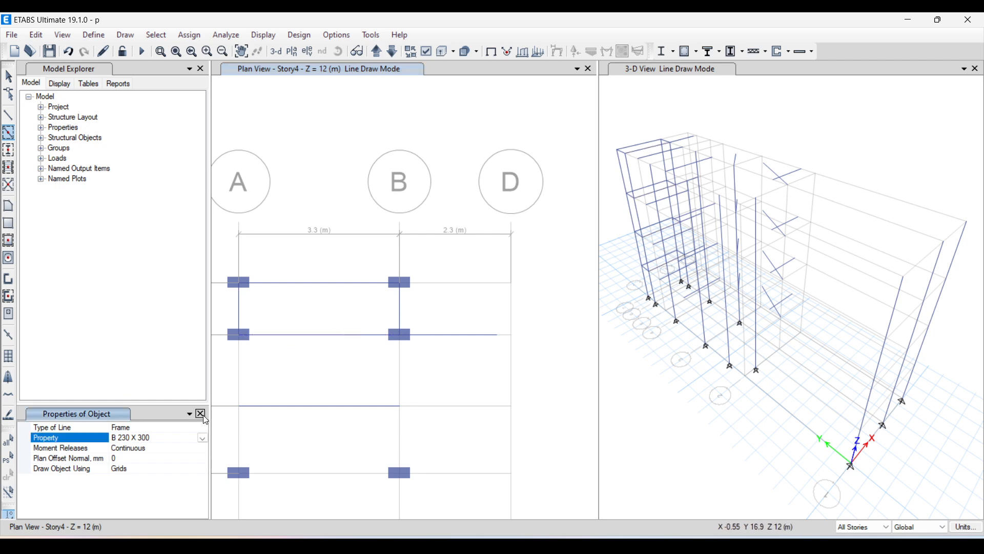
{"action": "left_click", "coordinate": [134, 32]}
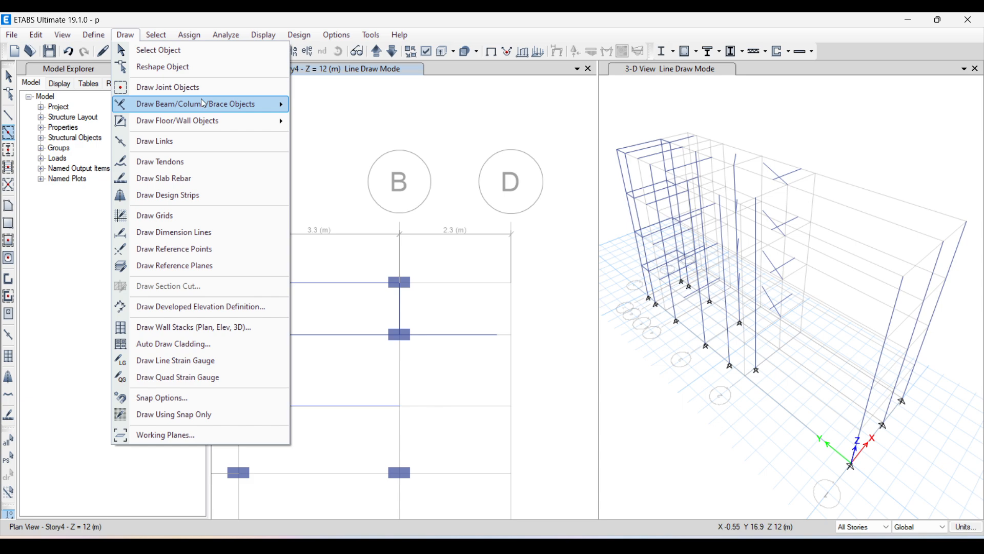
{"action": "mouse_move", "coordinate": [204, 119]}
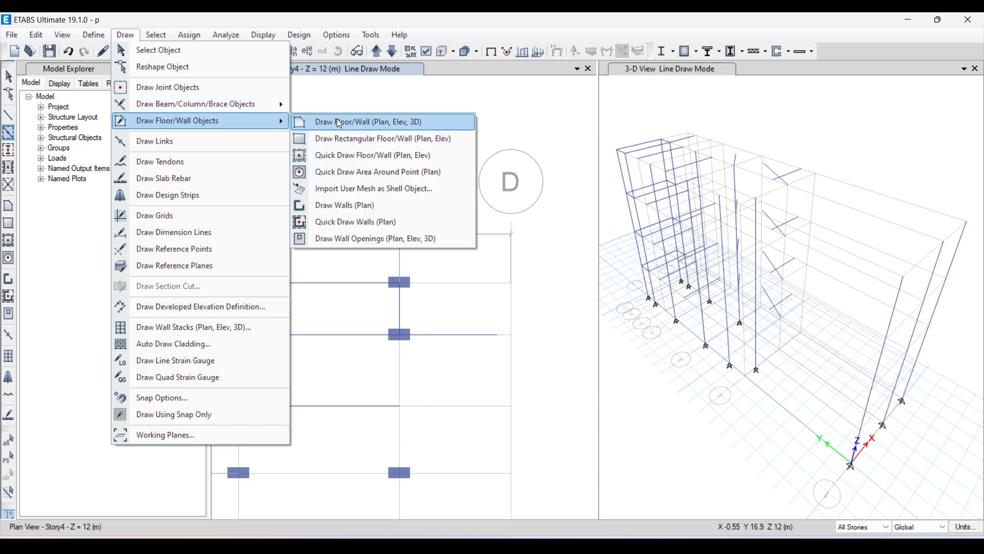
{"action": "left_click", "coordinate": [338, 140]}
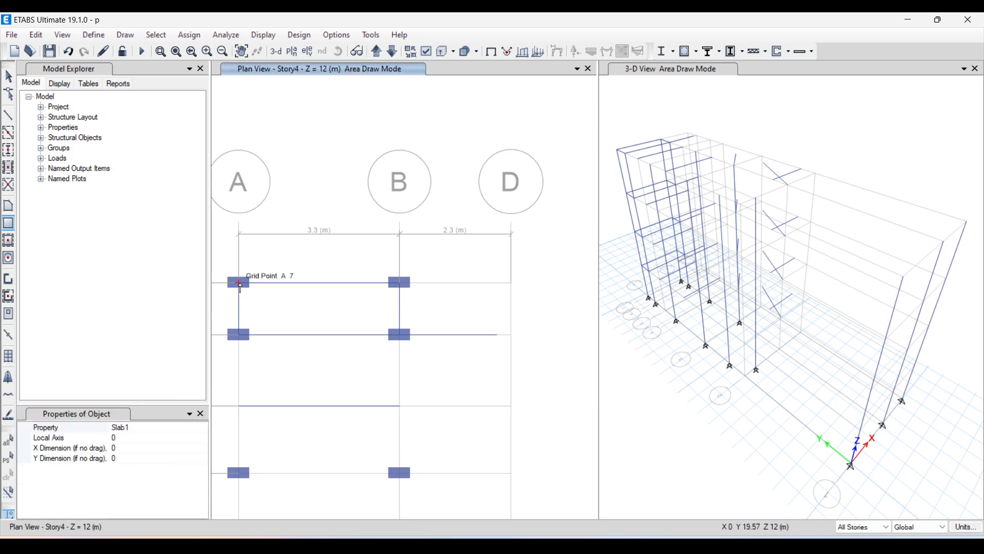
{"action": "mouse_move", "coordinate": [239, 283]}
{"action": "left_mouse_down"}
{"action": "mouse_move", "coordinate": [283, 311]}
{"action": "mouse_move", "coordinate": [353, 318]}
{"action": "left_mouse_up"}
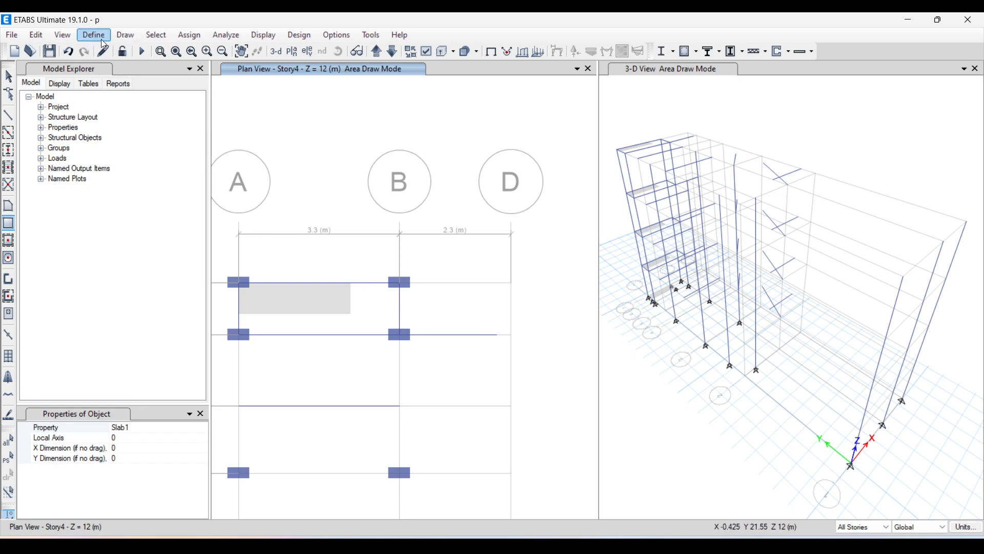
{"action": "left_click", "coordinate": [10, 77]}
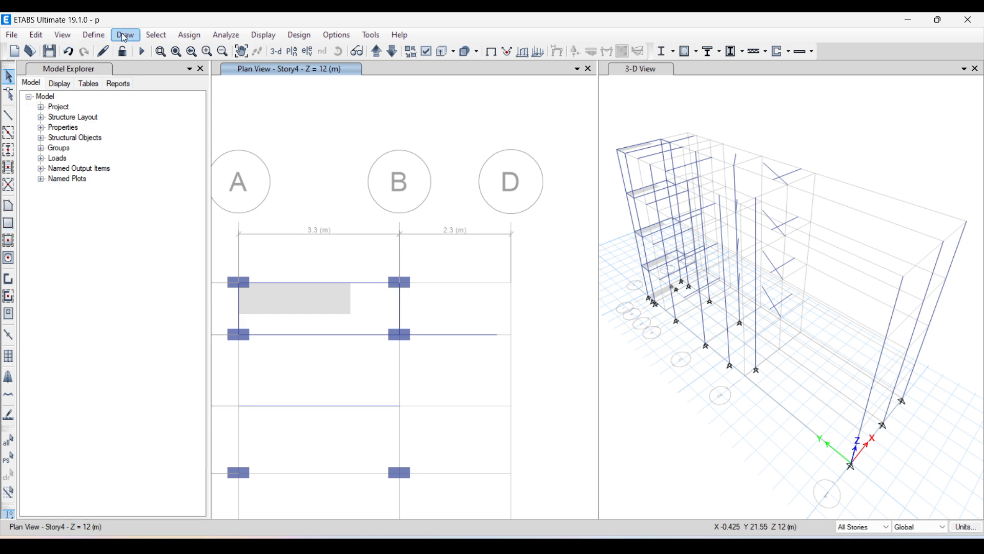
- Reshape the slab by moving the corner diagonally opposite A7 to grid point B6, undoing any accidental shift of the whole slab
{"action": "left_click", "coordinate": [126, 35]}
{"action": "left_click", "coordinate": [153, 64]}
{"action": "left_click", "coordinate": [306, 298]}
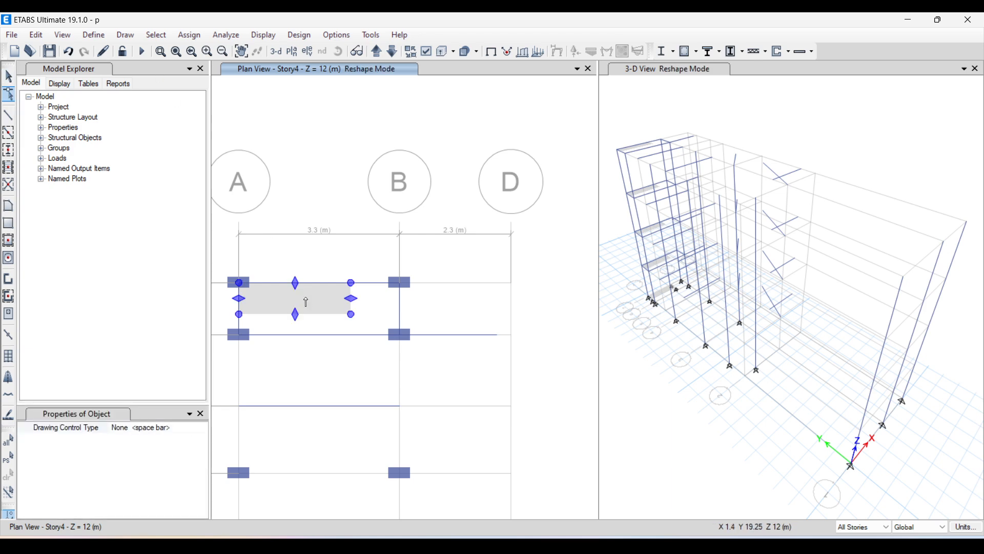
{"action": "left_click_drag", "start_coordinate": [352, 316], "coordinate": [400, 336]}
{"action": "left_click_drag", "start_coordinate": [354, 283], "coordinate": [372, 285]}
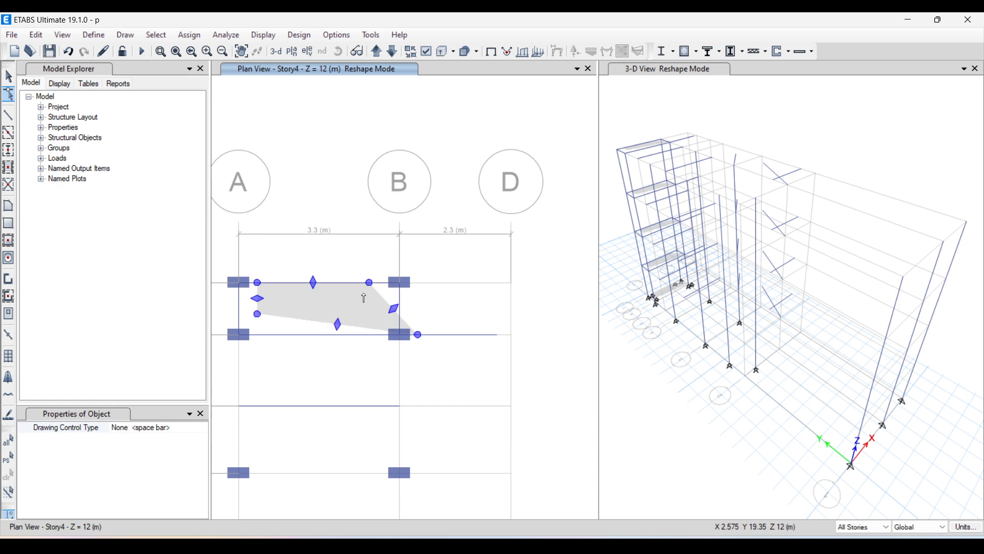
{"action": "key", "text": "ctrl+z"}
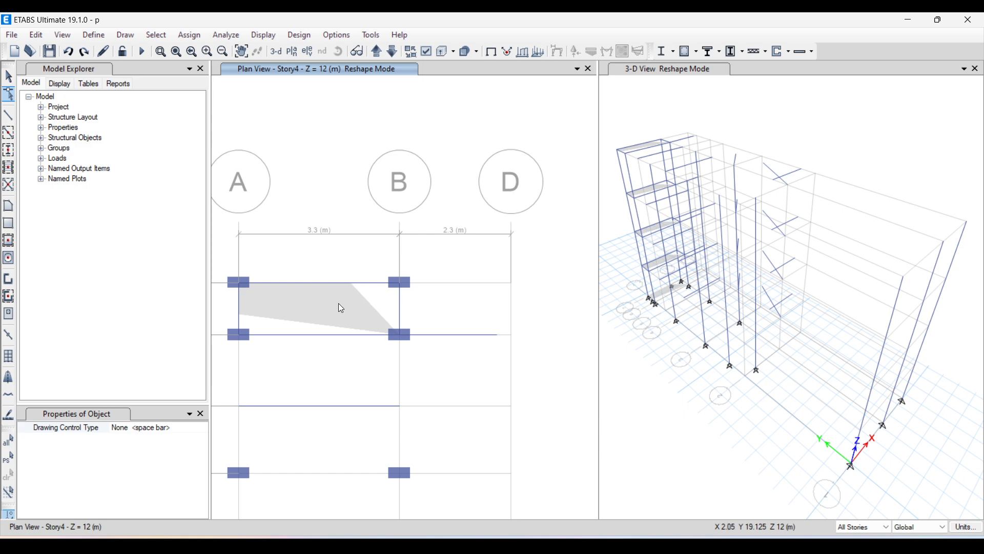
- Move the slab's two remaining free corners to grid points B7 and A6 so it fills the bay
{"action": "left_click", "coordinate": [338, 303]}
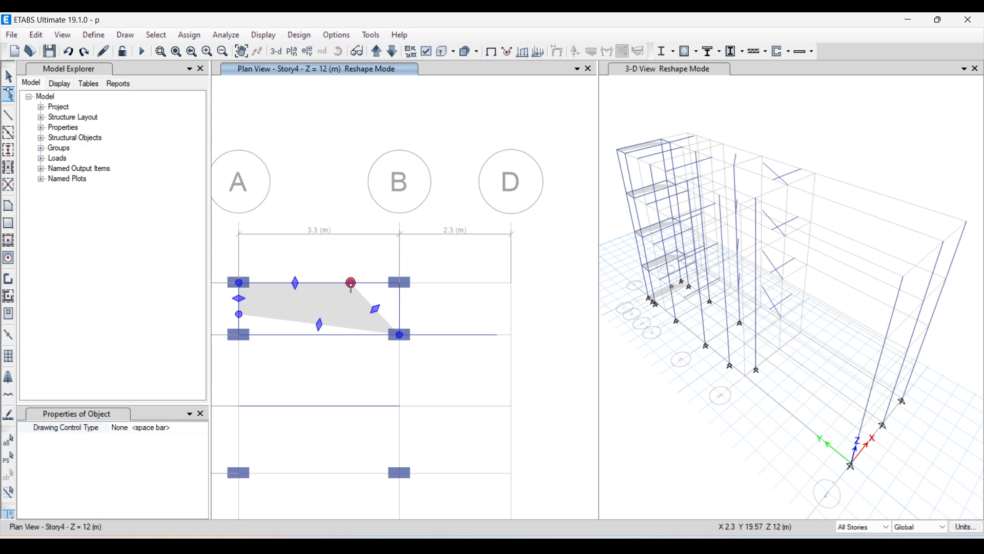
{"action": "left_click_drag", "start_coordinate": [352, 282], "coordinate": [400, 282]}
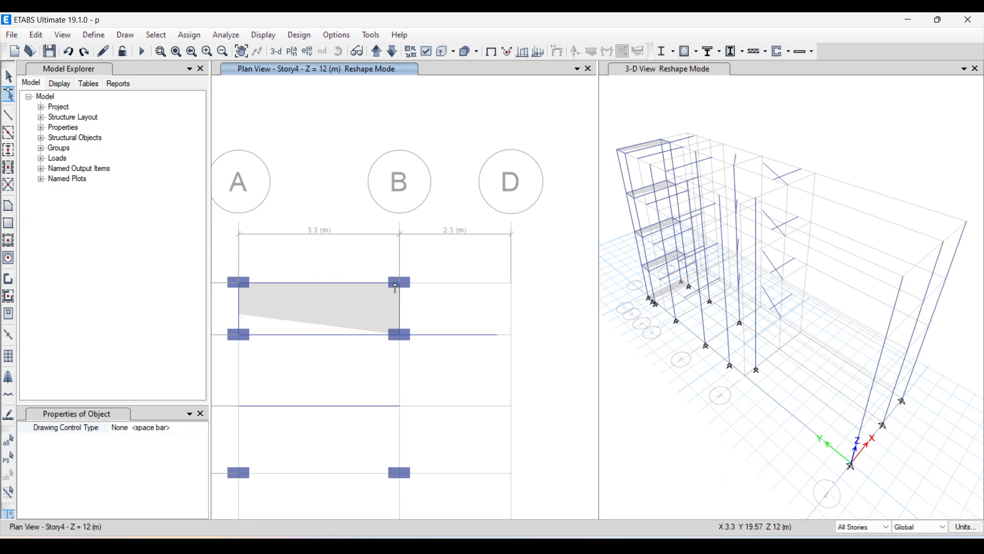
{"action": "left_click", "coordinate": [307, 315]}
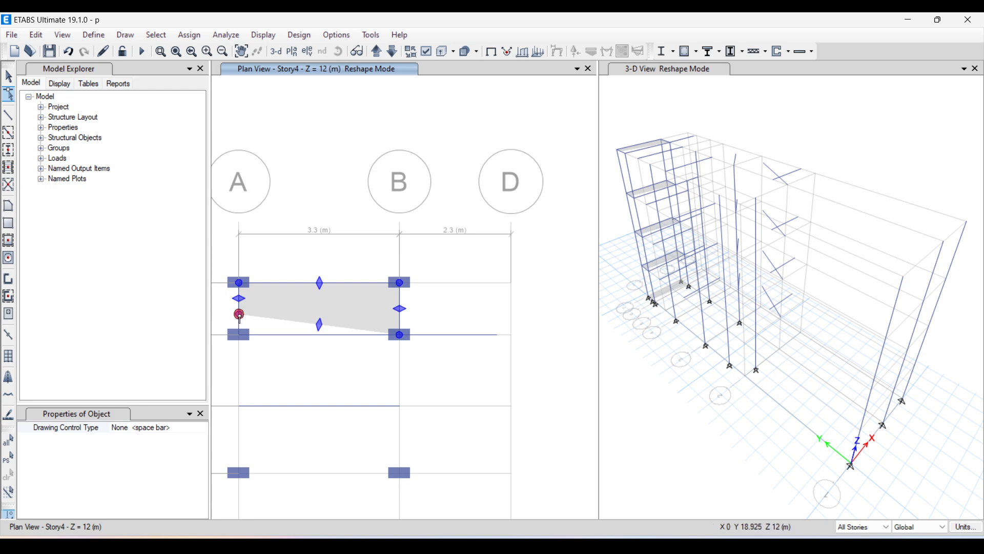
{"action": "left_click_drag", "start_coordinate": [239, 314], "coordinate": [239, 335]}
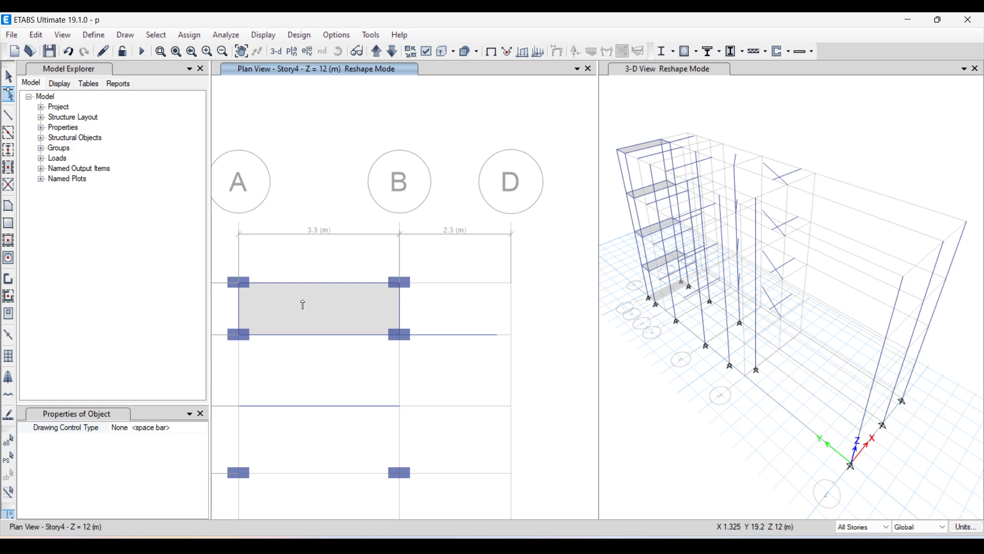
{"action": "left_click", "coordinate": [666, 545]}
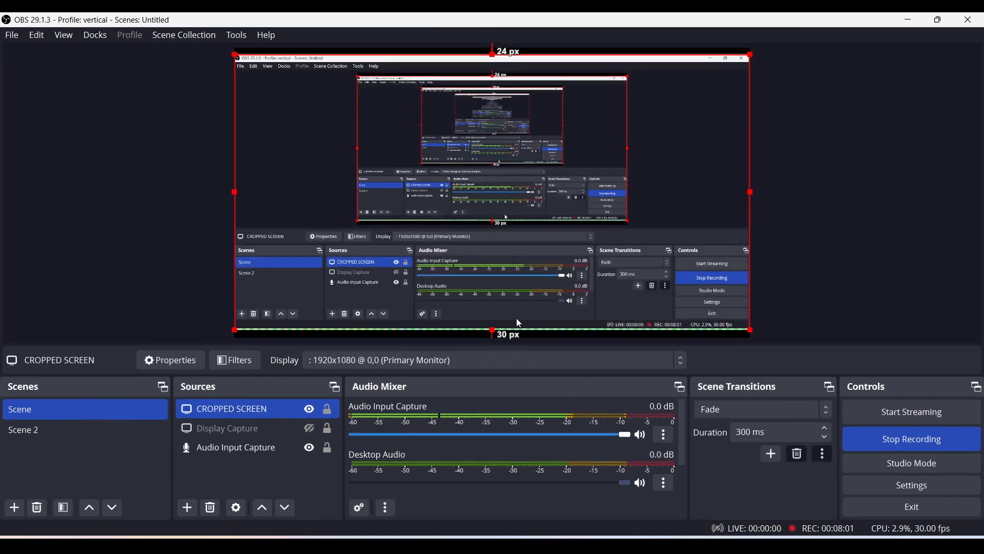